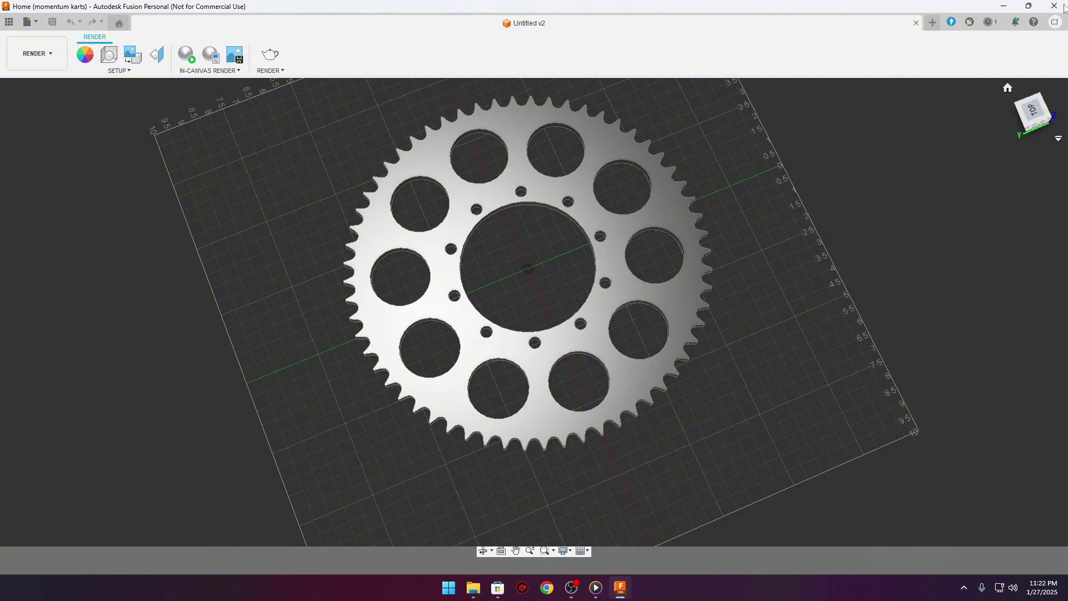
- Close the open sprocket design's window, rearrange the desktop icons and launch Autodesk Fusion from its desktop shortcut
{"action": "left_click", "coordinate": [1064, 8]}
{"action": "left_click_drag", "start_coordinate": [185, 298], "coordinate": [284, 200]}
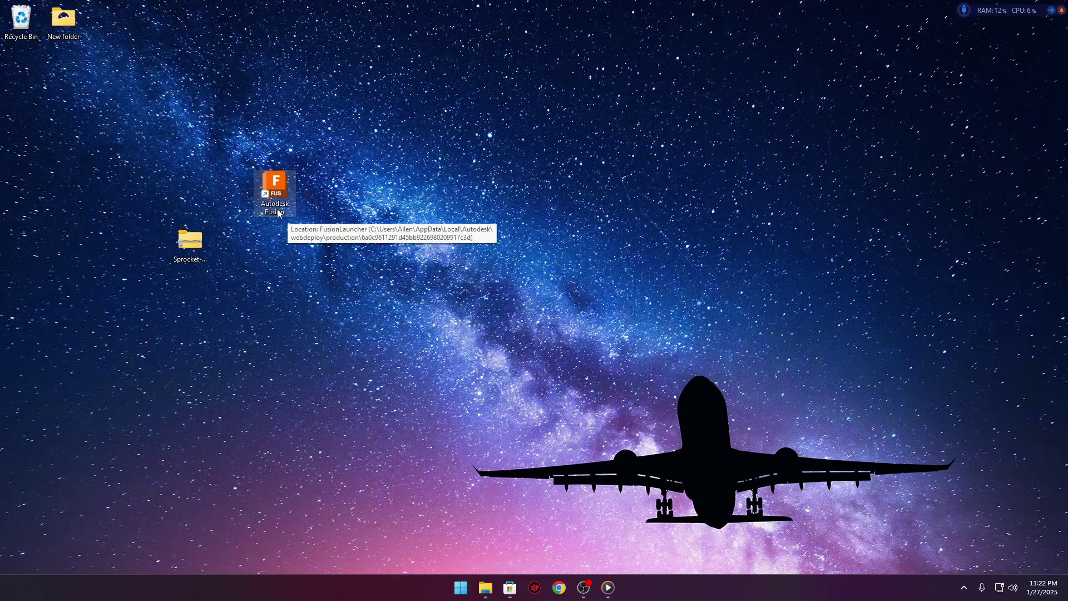
{"action": "left_click_drag", "start_coordinate": [192, 254], "coordinate": [321, 212]}
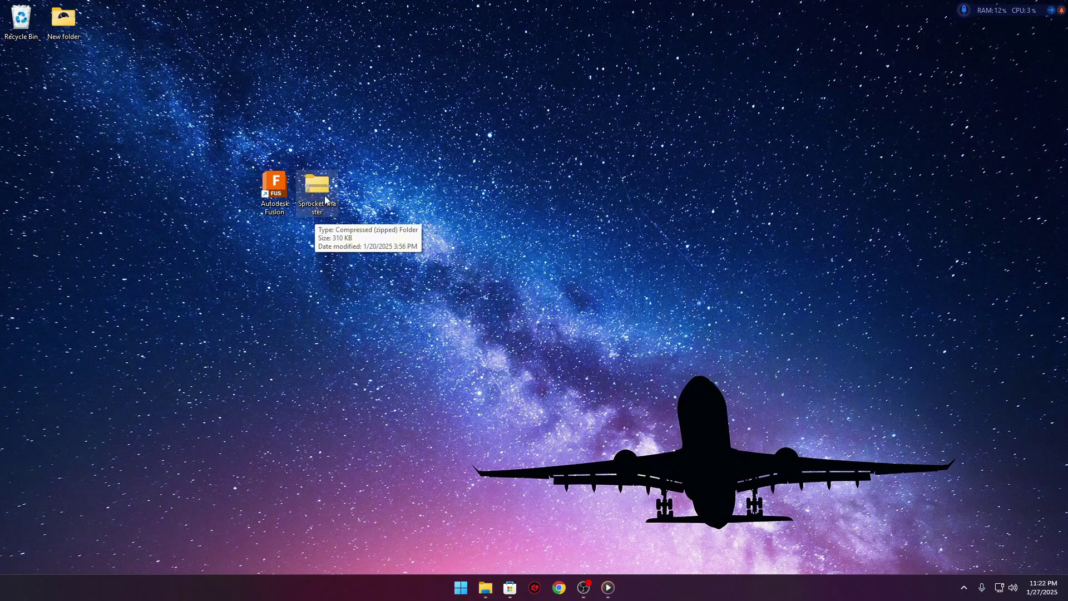
{"action": "left_click_drag", "start_coordinate": [309, 193], "coordinate": [289, 243]}
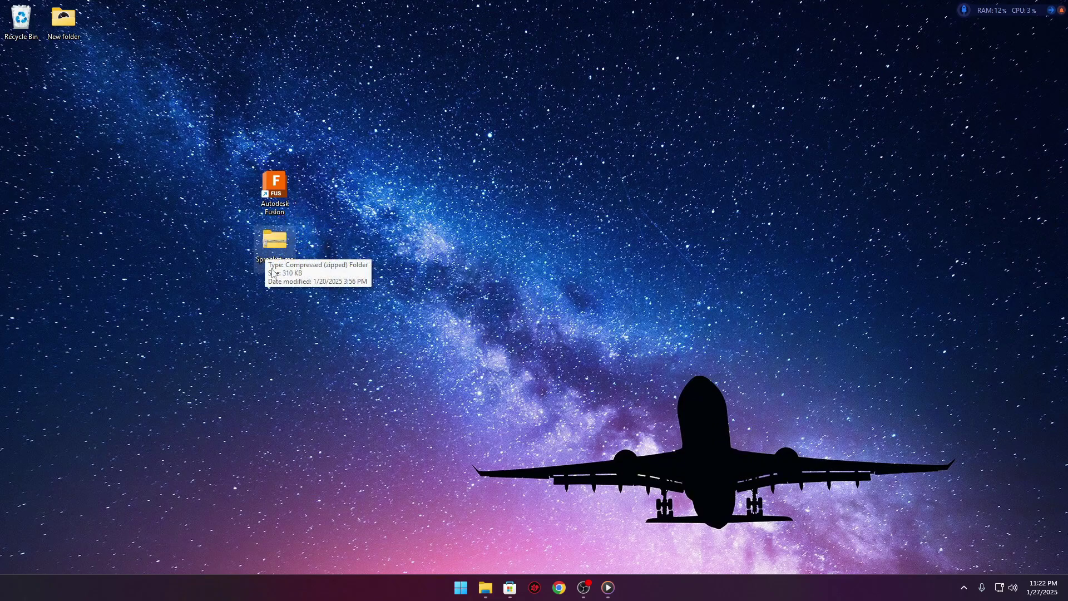
{"action": "left_click_drag", "start_coordinate": [272, 272], "coordinate": [341, 204]}
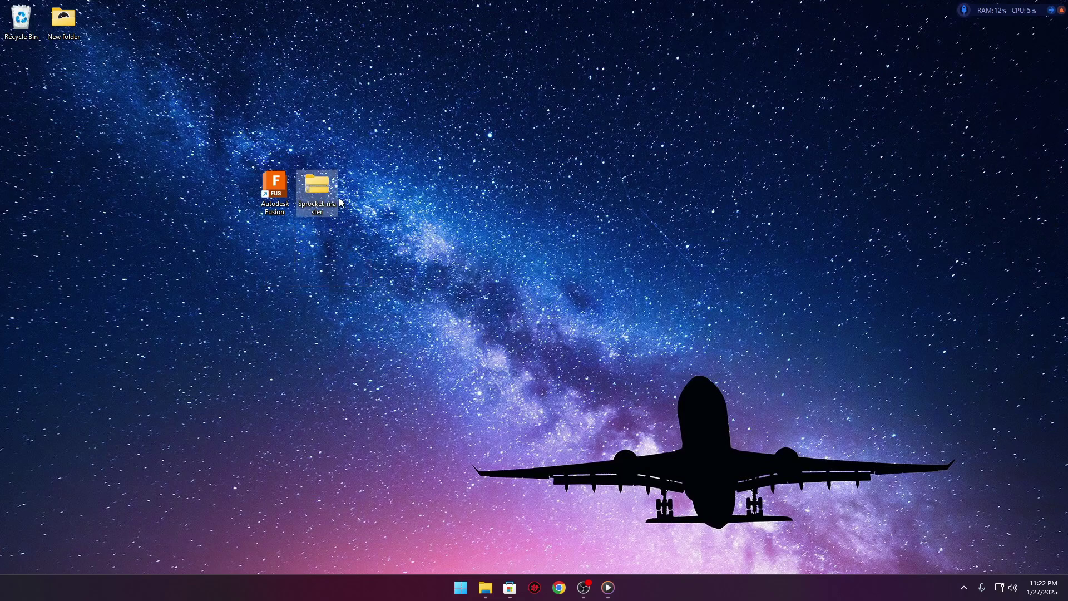
{"action": "left_click_drag", "start_coordinate": [272, 204], "coordinate": [315, 149]}
{"action": "double_click", "coordinate": [326, 132]}
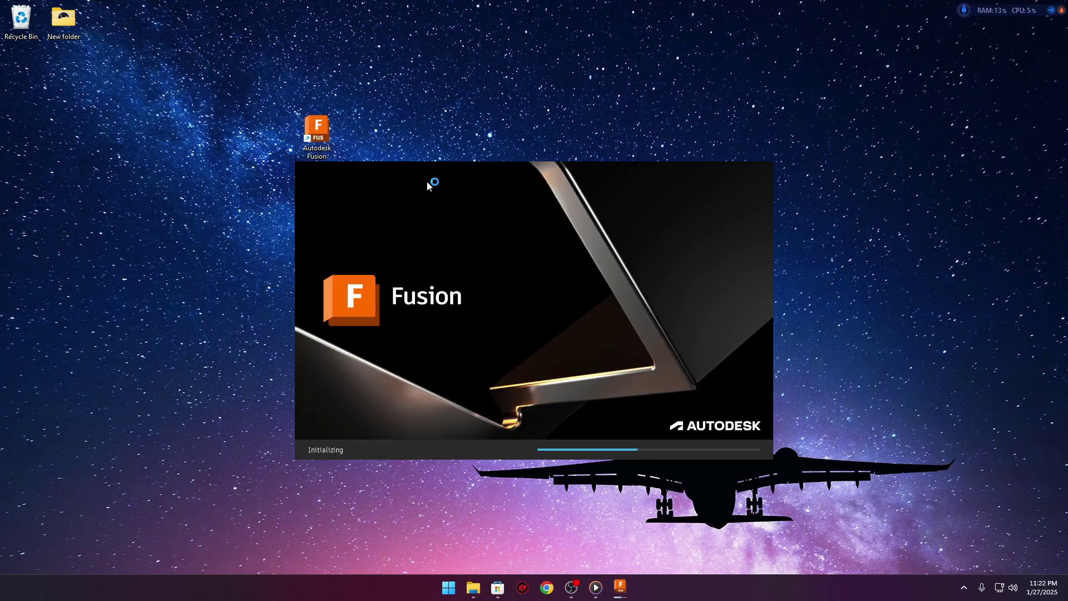
- Extract the zipped Sprocket-master archive to a Sprocket-master folder on the desktop and close the extracted folder's window
{"action": "left_click_drag", "start_coordinate": [317, 181], "coordinate": [272, 140]}
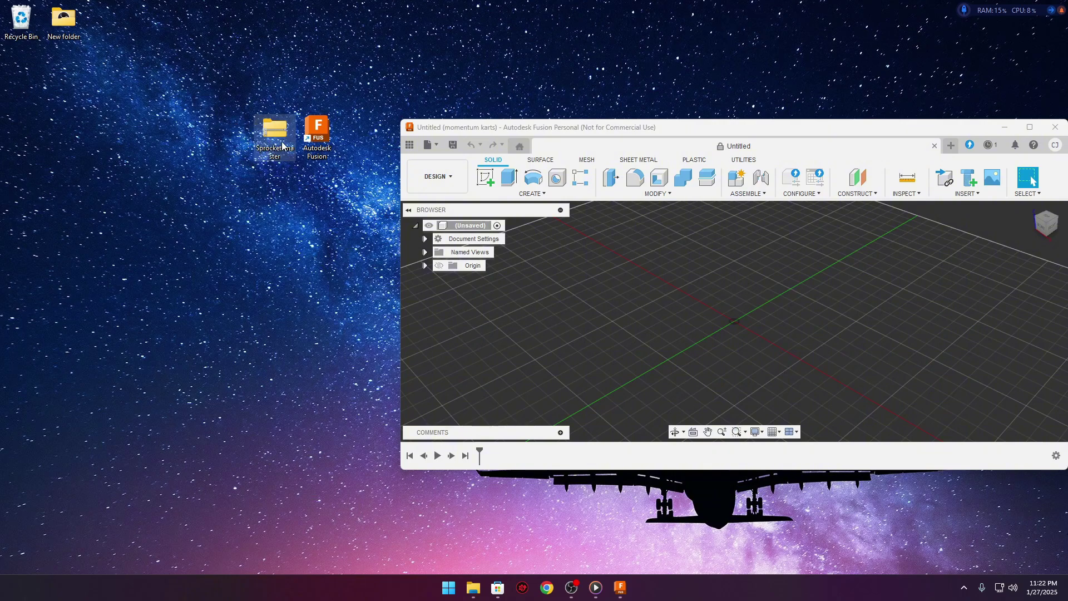
{"action": "right_click", "coordinate": [277, 143]}
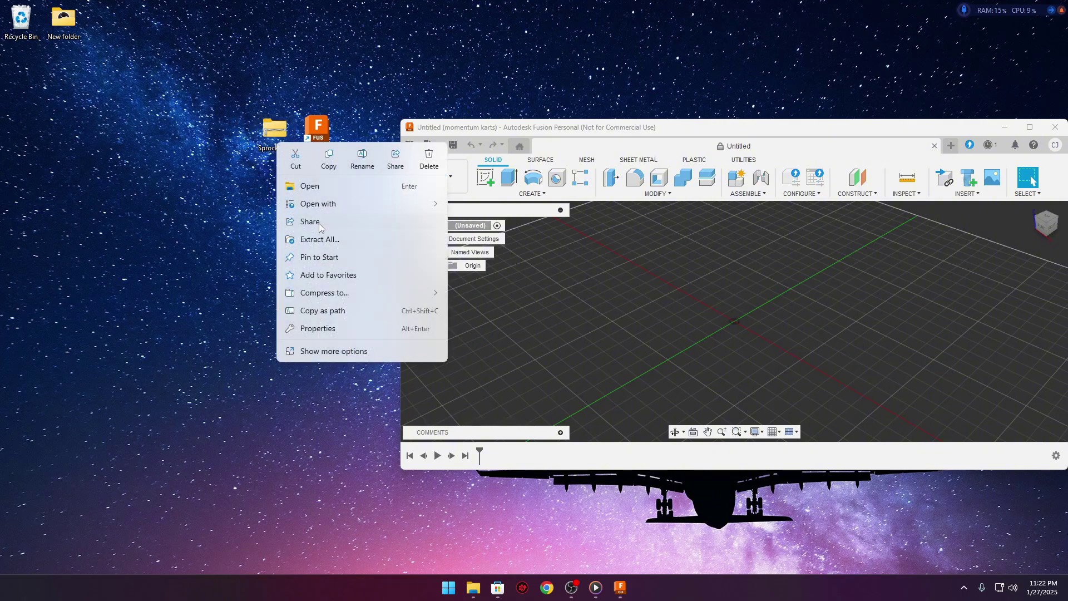
{"action": "left_click", "coordinate": [327, 246]}
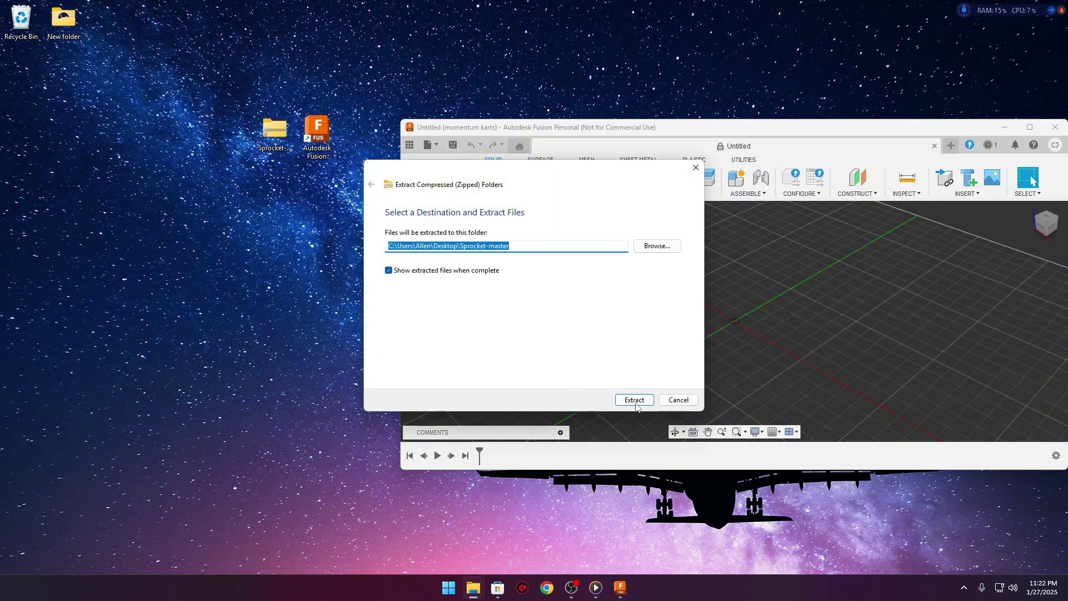
{"action": "left_click", "coordinate": [636, 400]}
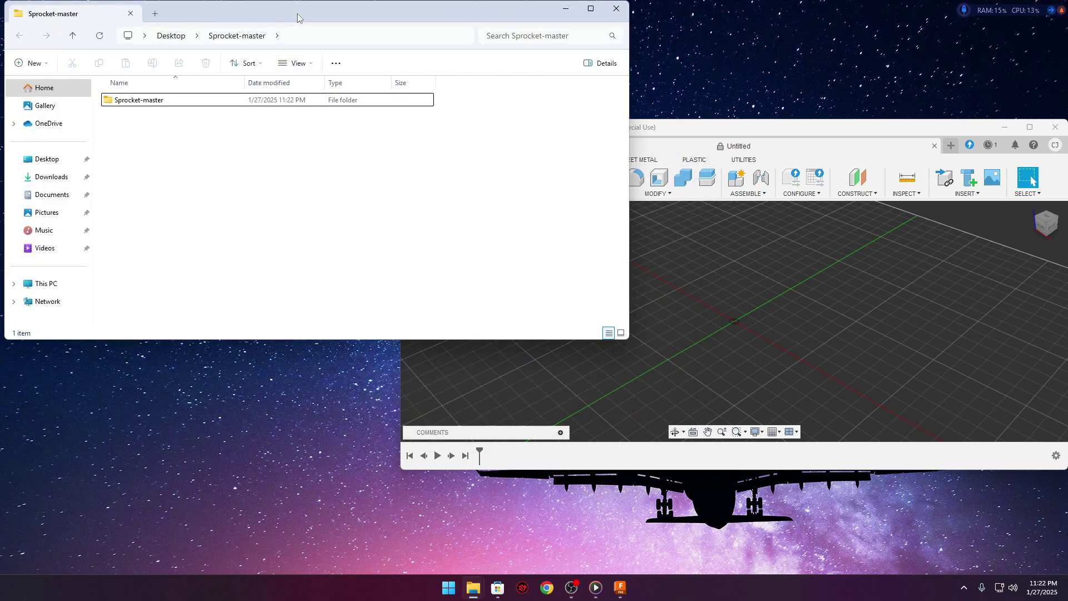
{"action": "left_click_drag", "start_coordinate": [299, 22], "coordinate": [382, 219]}
{"action": "left_click_drag", "start_coordinate": [315, 220], "coordinate": [282, 226]}
{"action": "left_click", "coordinate": [668, 217]}
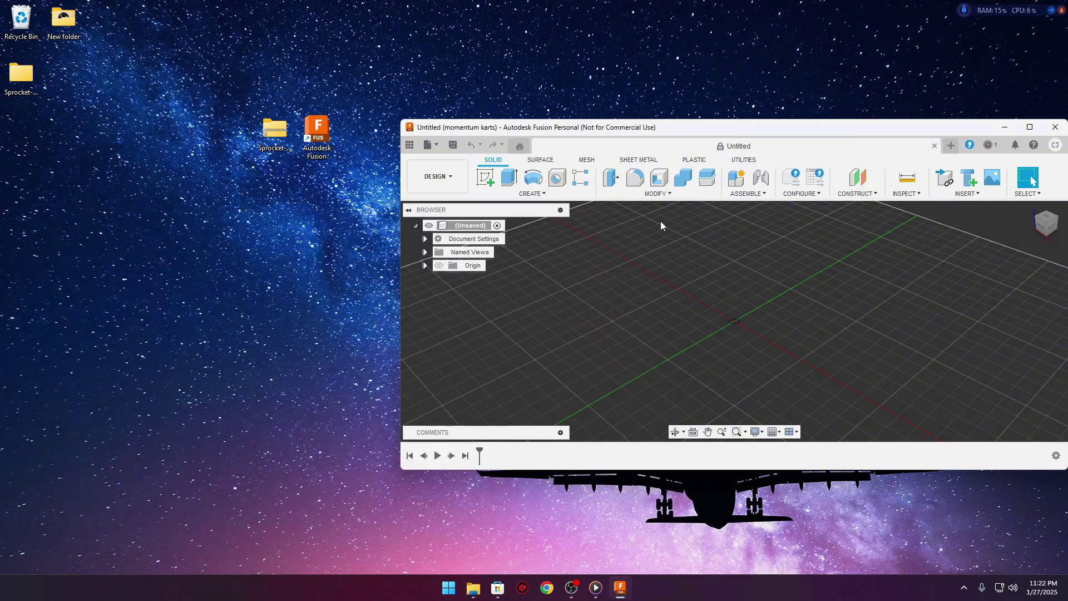
- Maximize the Fusion window and open the Scripts and Add-Ins dialog
{"action": "left_click_drag", "start_coordinate": [991, 134], "coordinate": [700, 128]}
{"action": "double_click", "coordinate": [701, 128]}
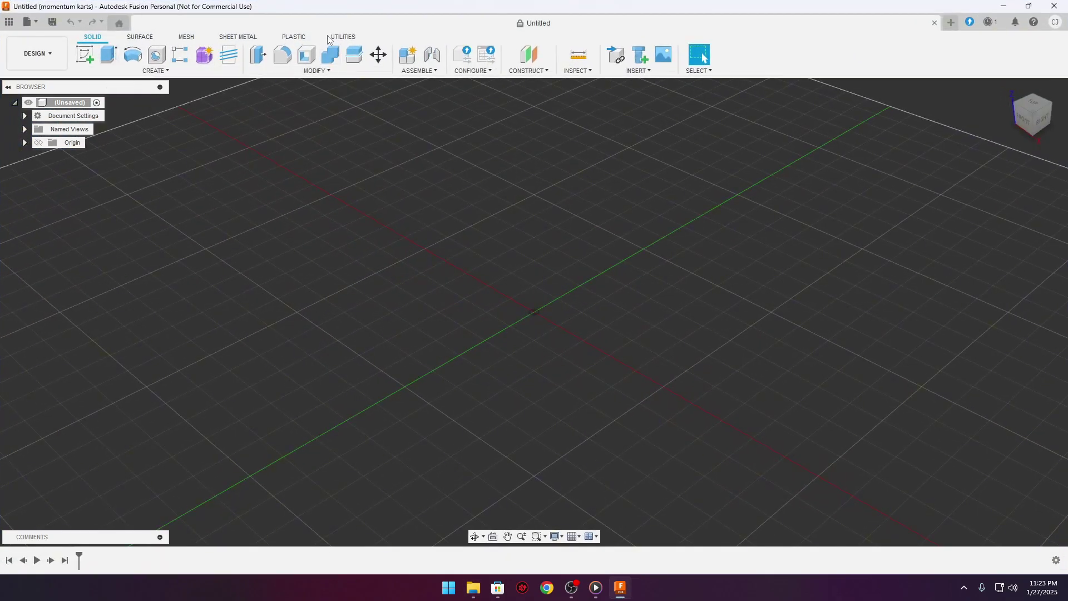
{"action": "left_click", "coordinate": [344, 37]}
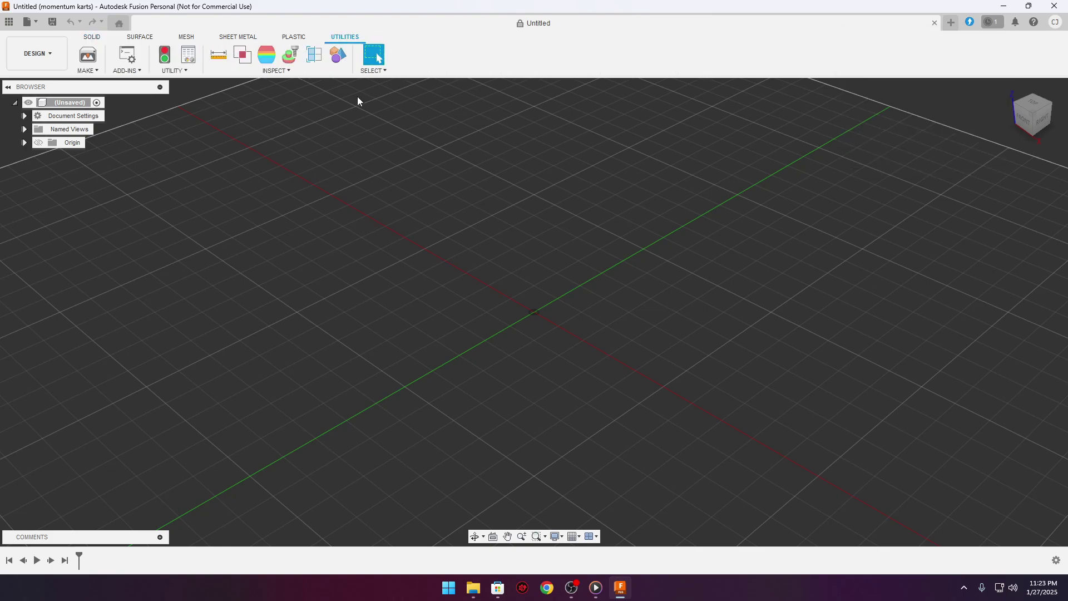
{"action": "left_click", "coordinate": [132, 71]}
{"action": "left_click", "coordinate": [143, 84]}
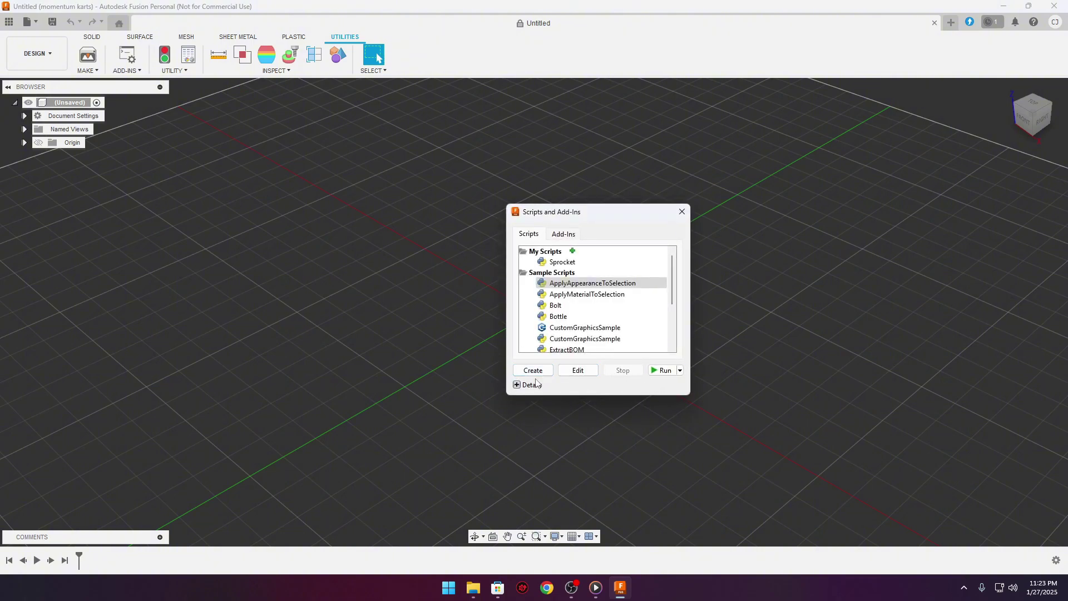
- Add the inner Sprocket-master folder, inside Sprocket-master on the desktop, as a new script under My Scripts
{"action": "left_click", "coordinate": [573, 251]}
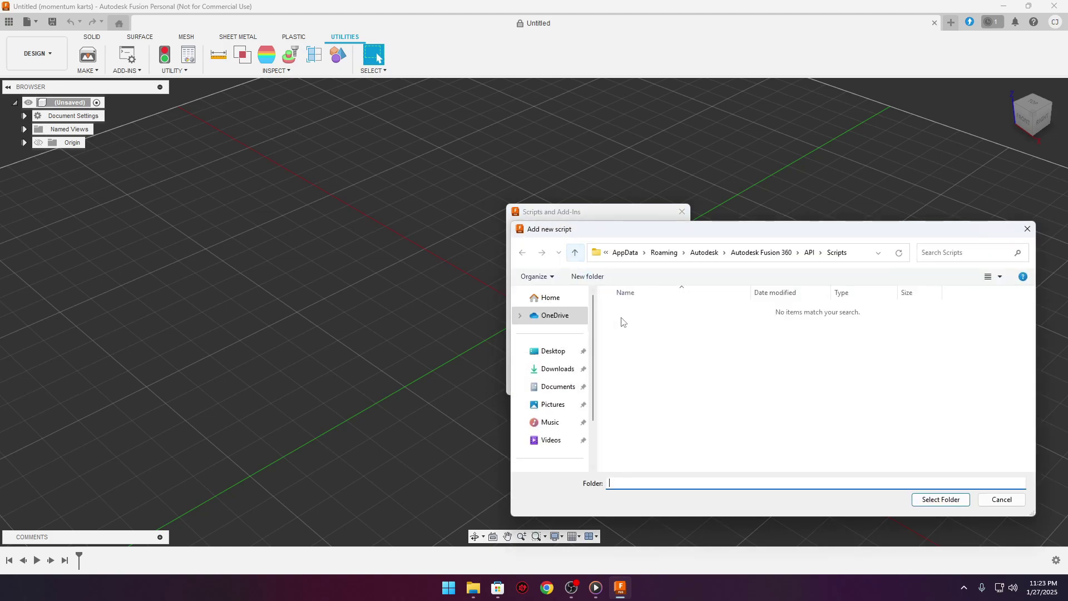
{"action": "left_click_drag", "start_coordinate": [709, 219], "coordinate": [396, 146]}
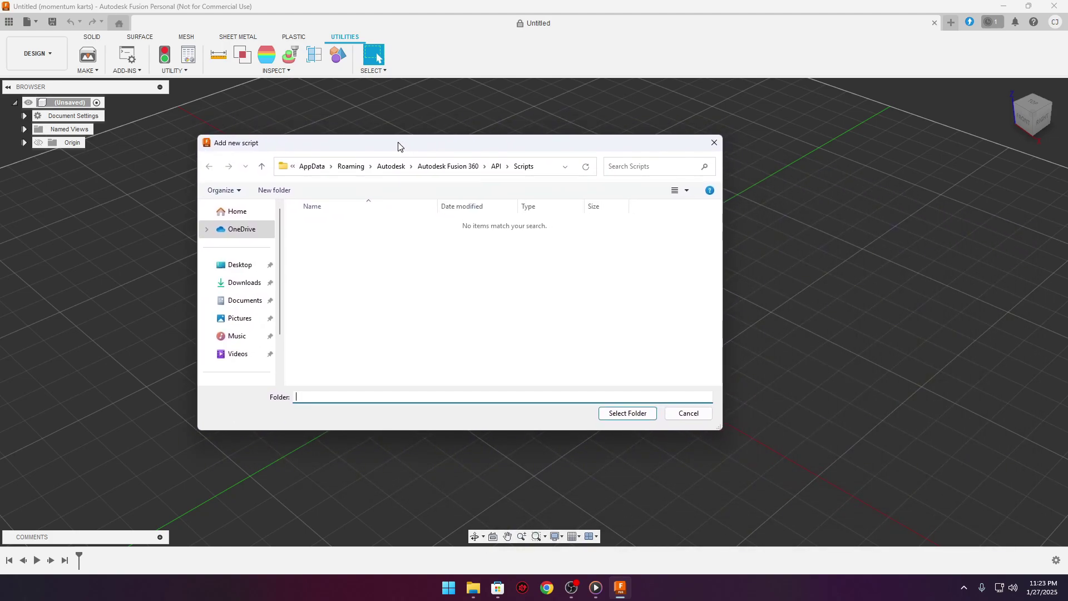
{"action": "left_click", "coordinate": [256, 267]}
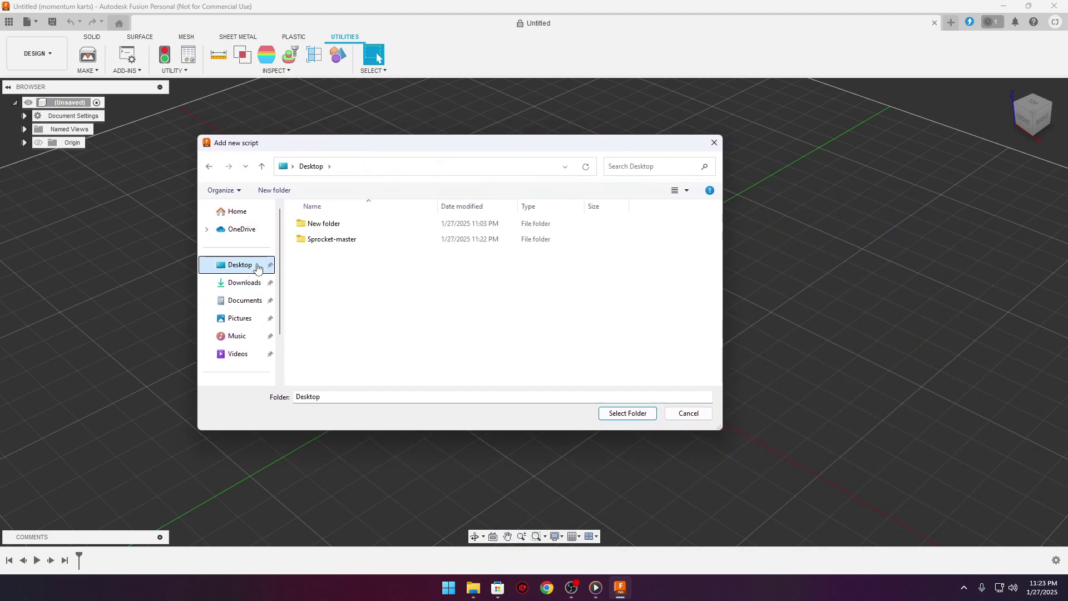
{"action": "double_click", "coordinate": [329, 241]}
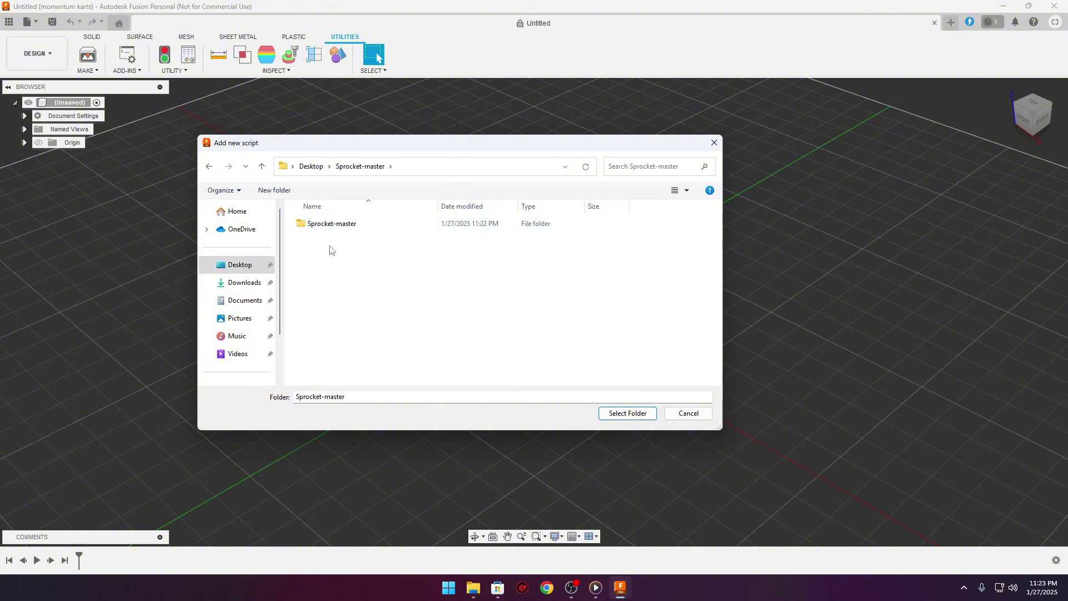
{"action": "left_click", "coordinate": [335, 223]}
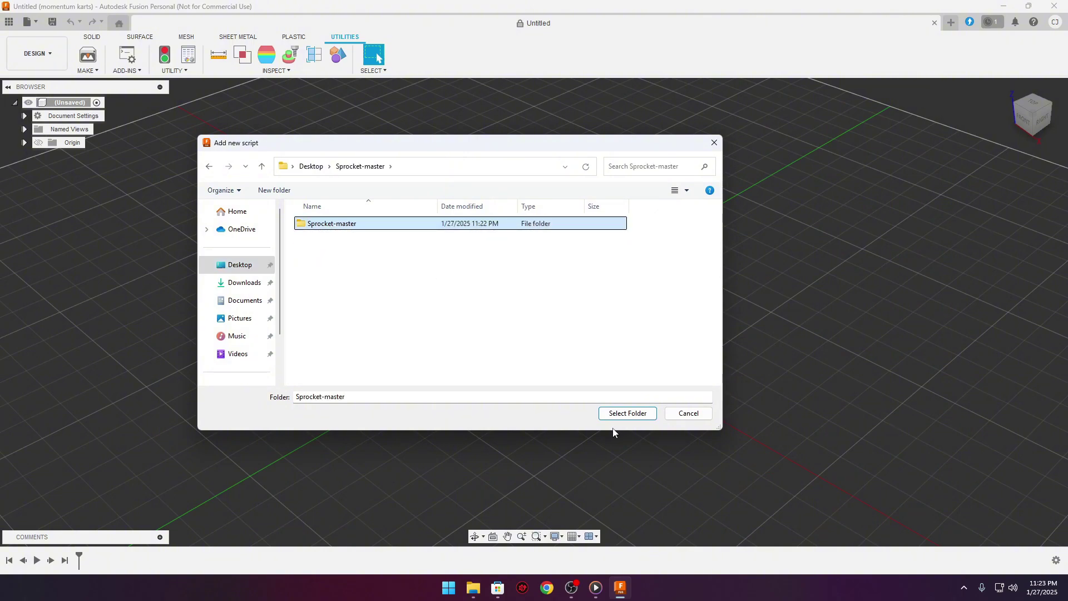
{"action": "left_click", "coordinate": [619, 412]}
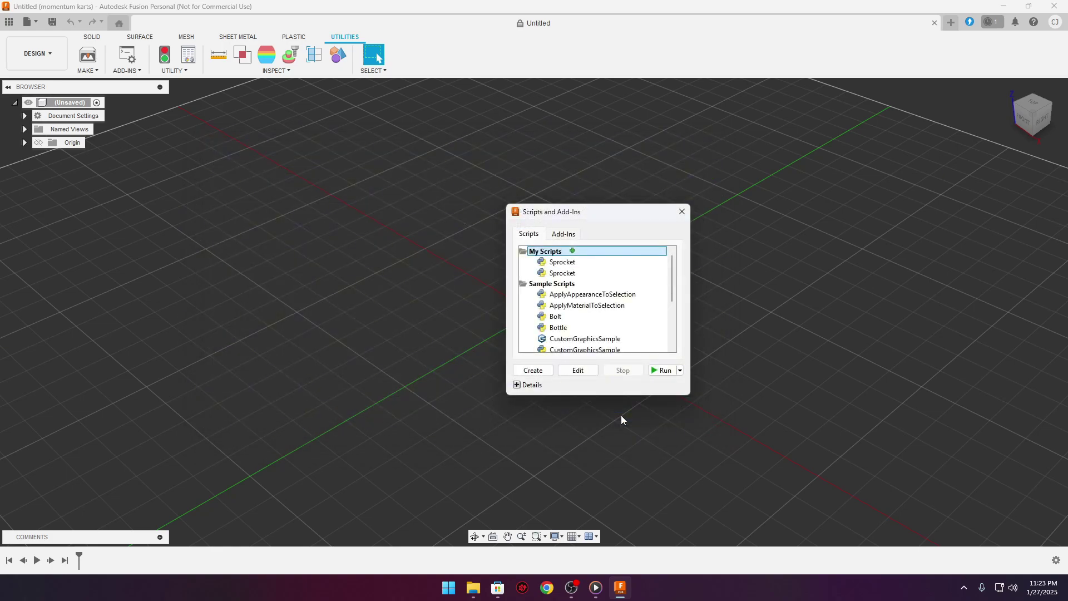
- Run the Sprocket script and set the sprocket's chain pitch to 0.625 in
{"action": "left_click", "coordinate": [562, 262]}
{"action": "left_click", "coordinate": [662, 370]}
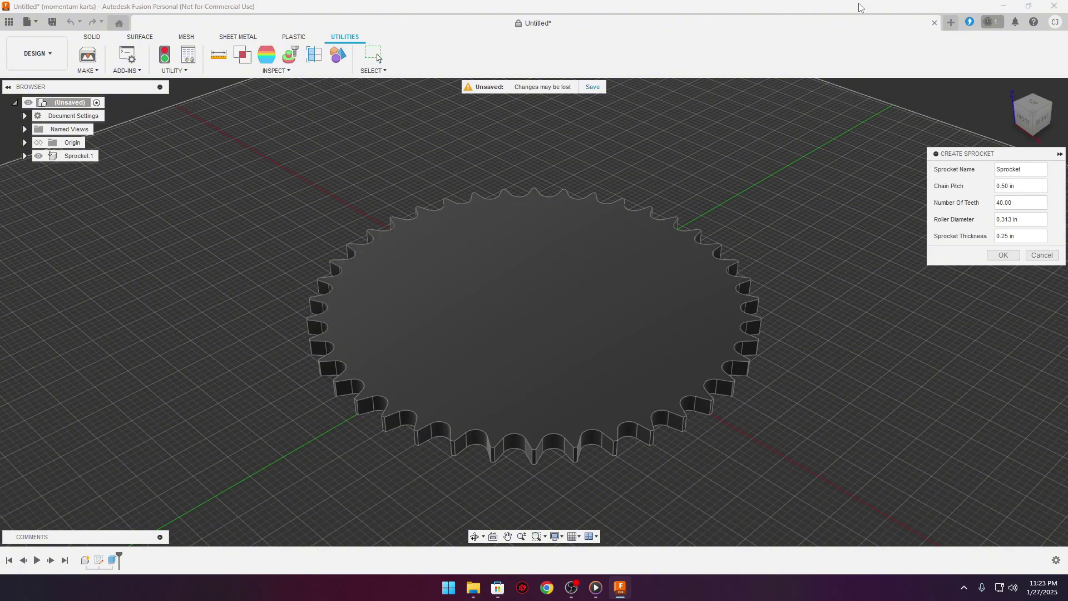
{"action": "left_click_drag", "start_coordinate": [983, 156], "coordinate": [847, 100]}
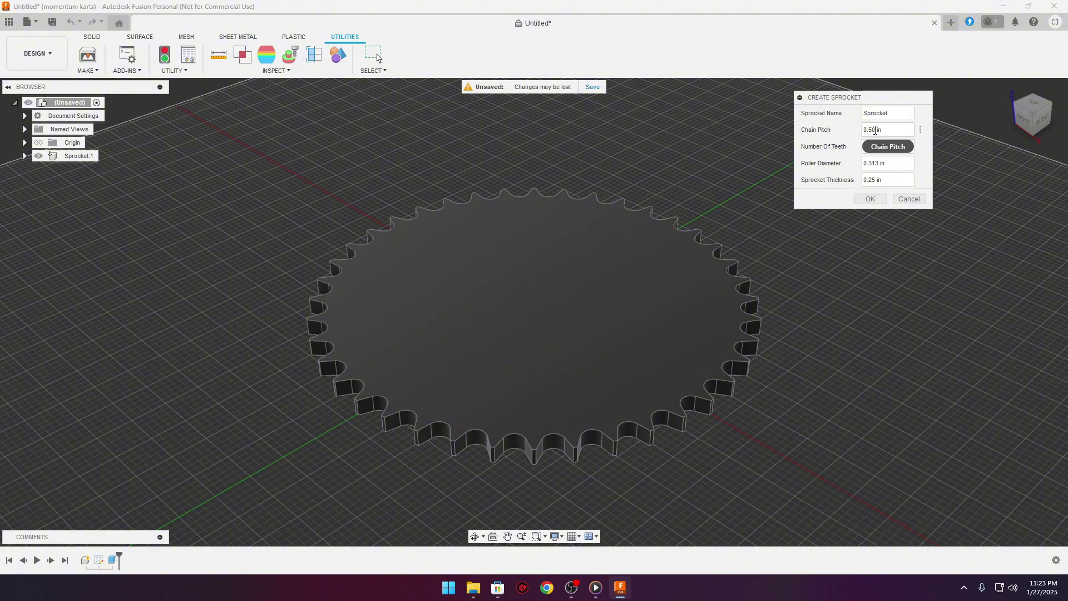
{"action": "left_click", "coordinate": [875, 131]}
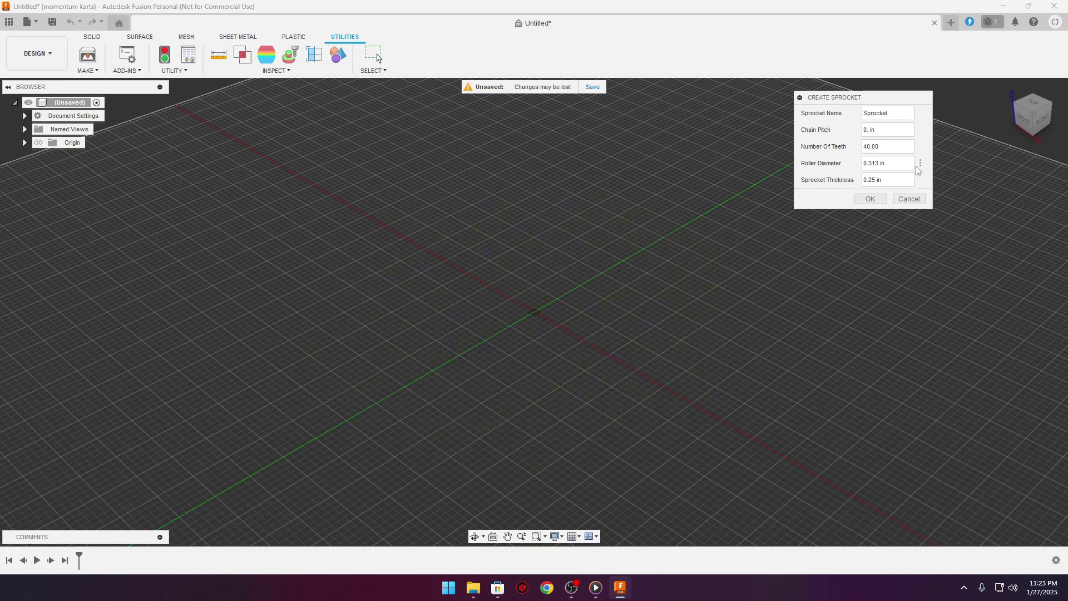
{"action": "type", "text": "625"}
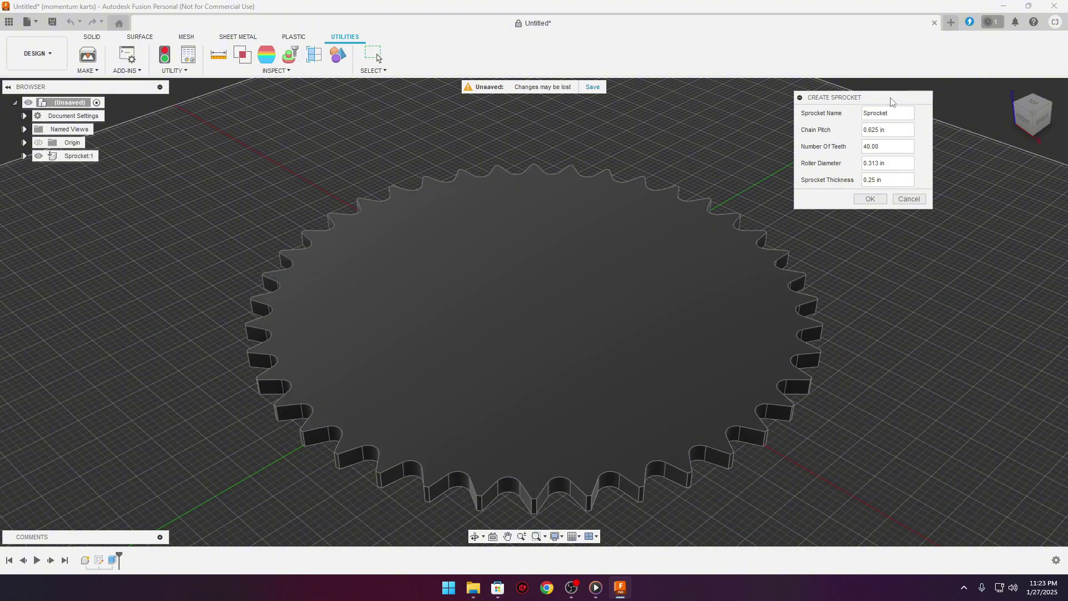
- Set the sprocket's number of teeth to 60
{"action": "left_click_drag", "start_coordinate": [890, 103], "coordinate": [928, 97]}
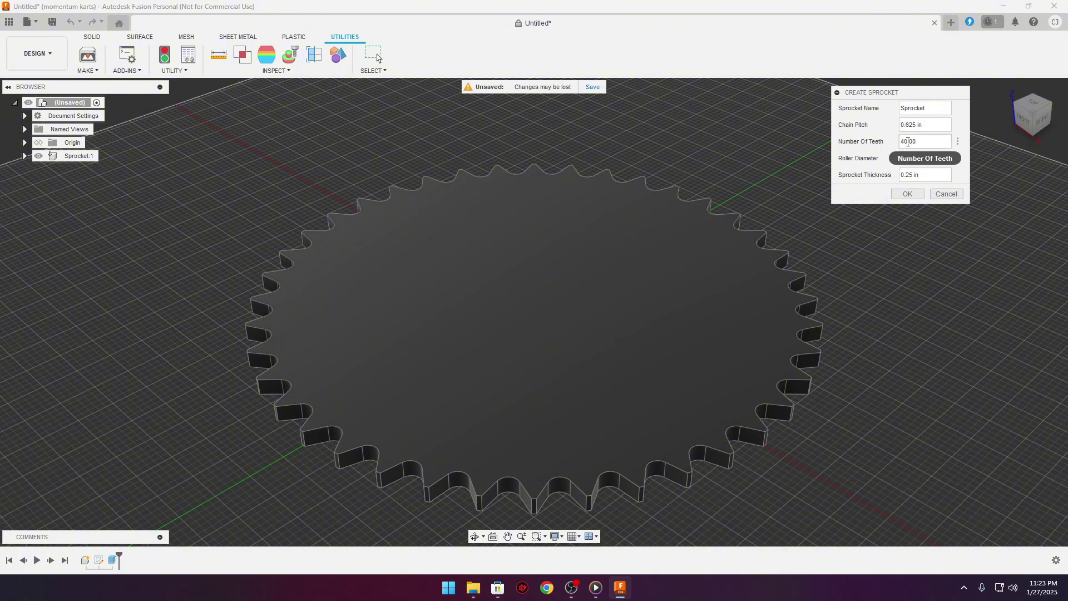
{"action": "left_click", "coordinate": [909, 141]}
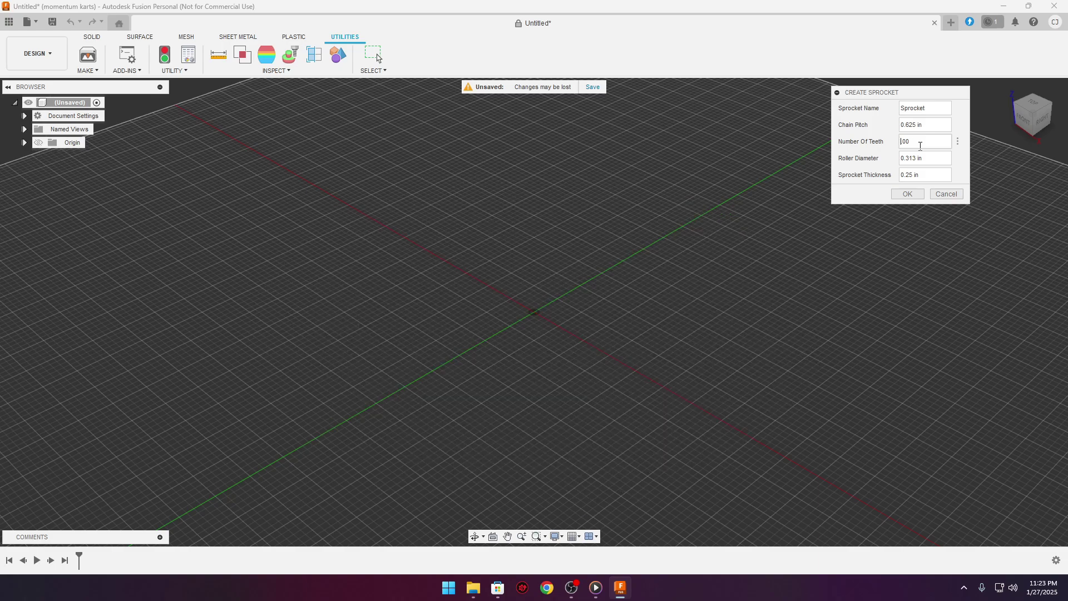
{"action": "type", "text": "60"}
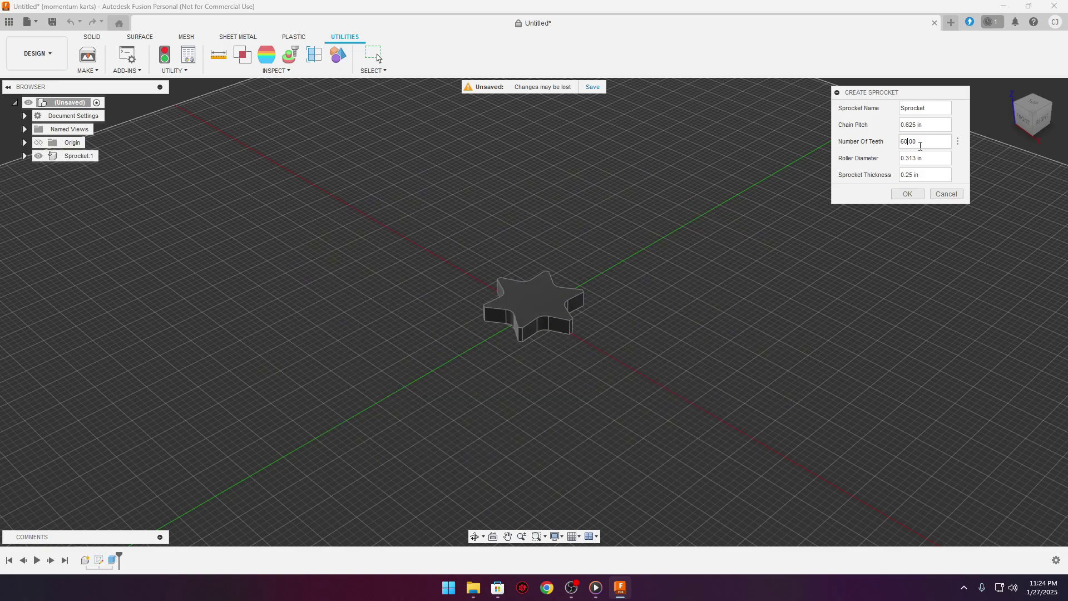
{"action": "scroll", "coordinate": [578, 219], "scroll_direction": "down", "scroll_amount": 5}
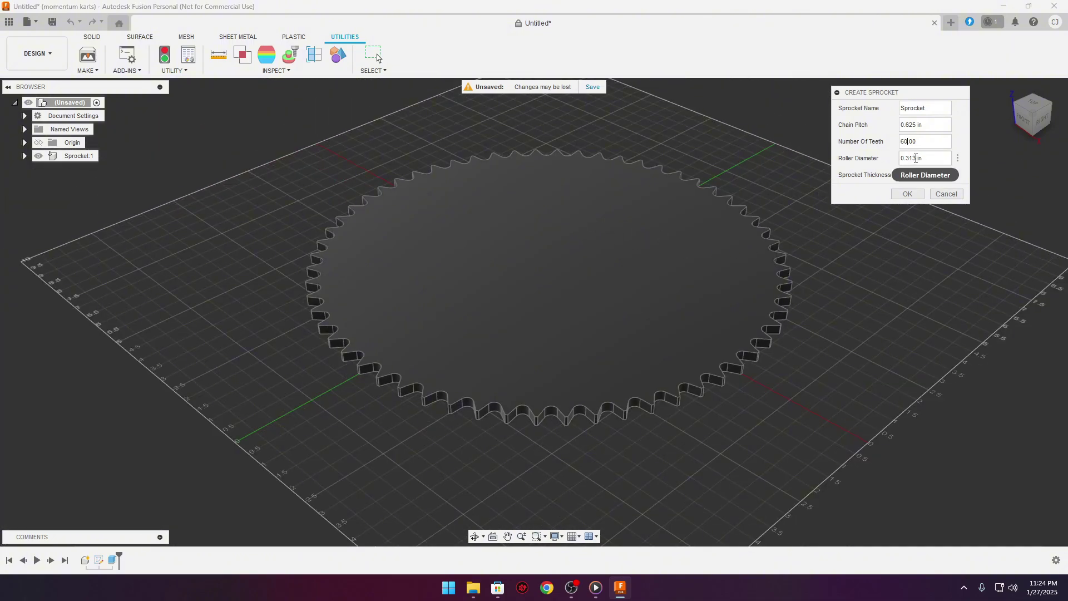
- Set the roller diameter to 0.4 in and the sprocket thickness to 0.313 in, and create the sprocket
{"action": "double_click", "coordinate": [910, 160]}
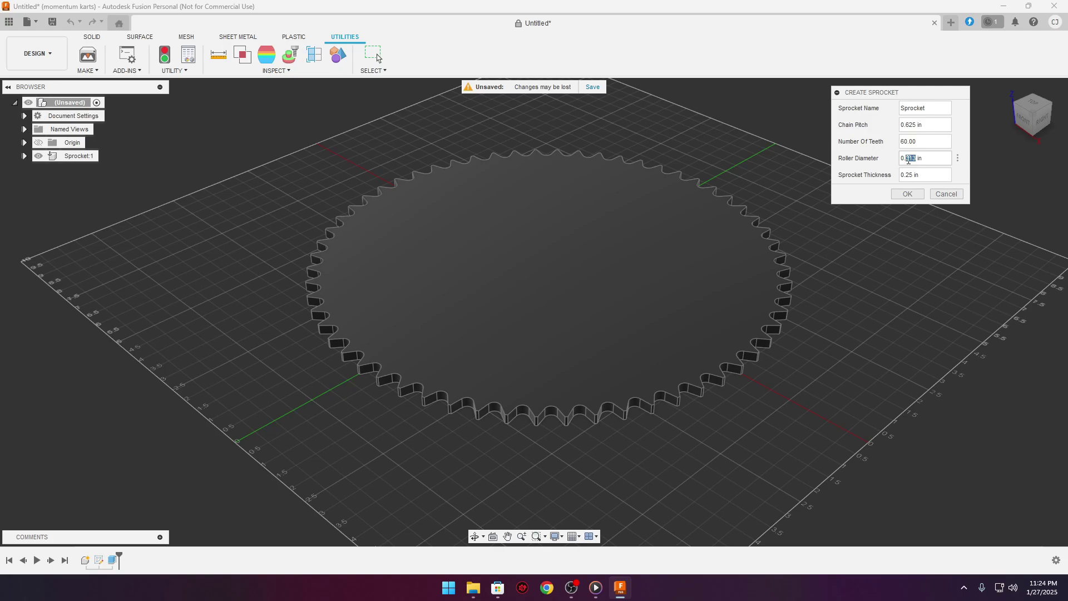
{"action": "type", "text": "4"}
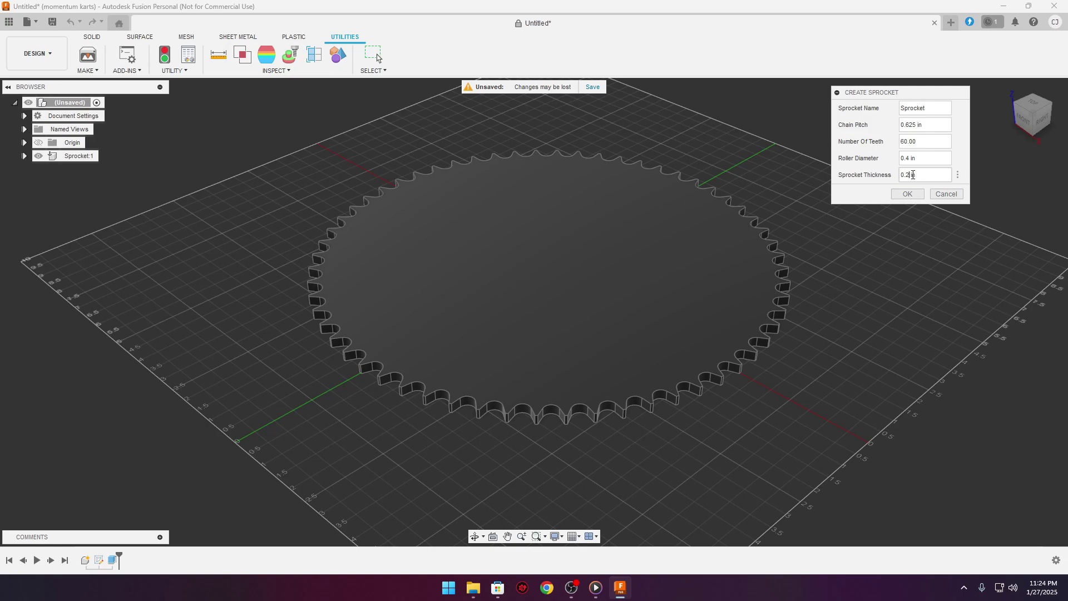
{"action": "key", "text": "BackSpace"}
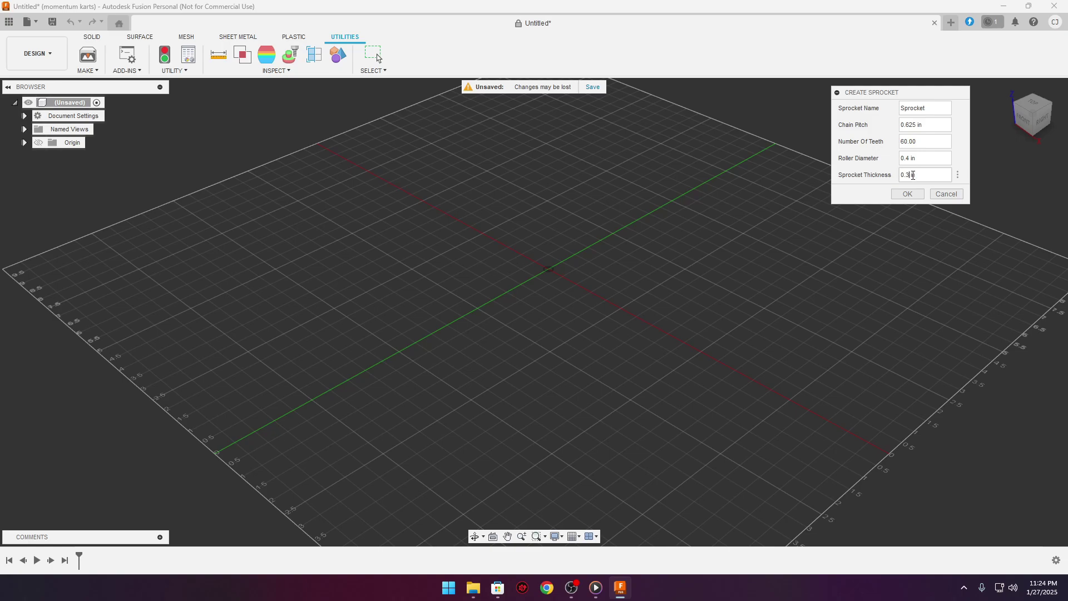
{"action": "type", "text": "15"}
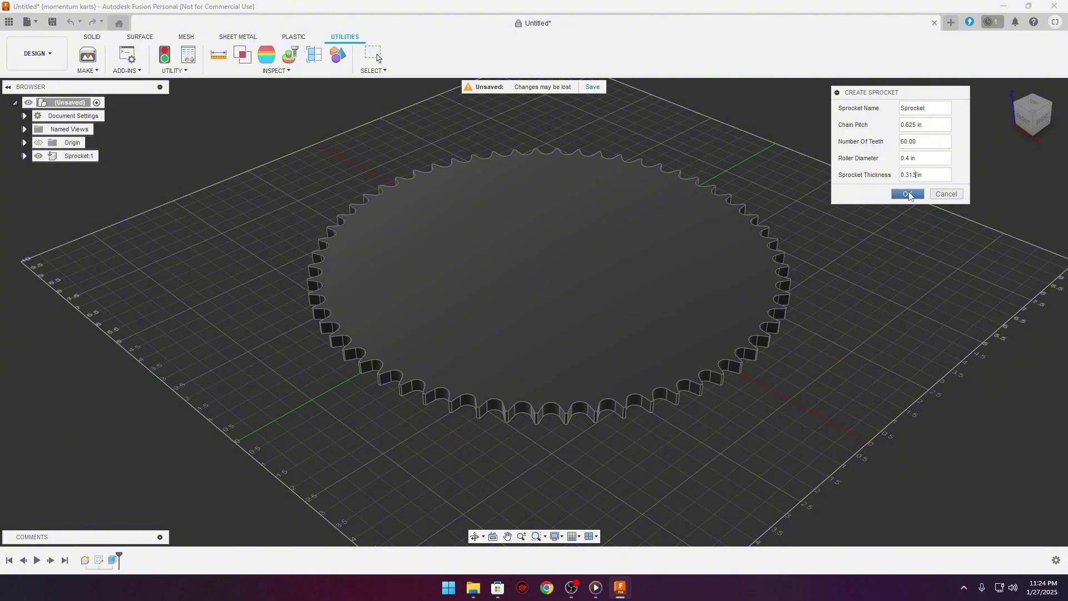
{"action": "left_click", "coordinate": [912, 195]}
- Start a new sketch on the sprocket's flat top face
{"action": "left_click", "coordinate": [1030, 102]}
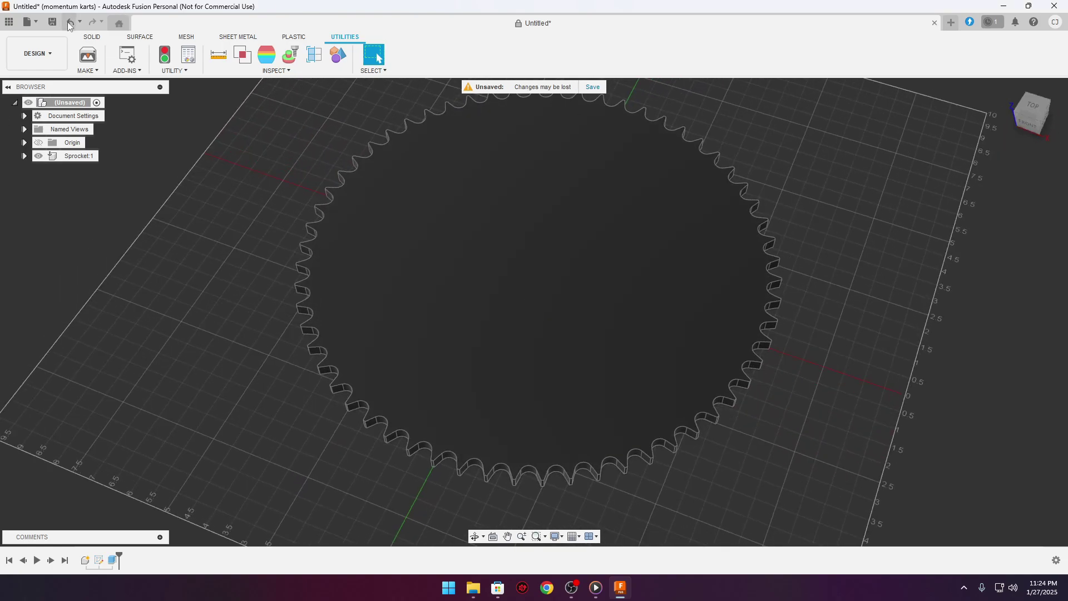
{"action": "left_click", "coordinate": [93, 38]}
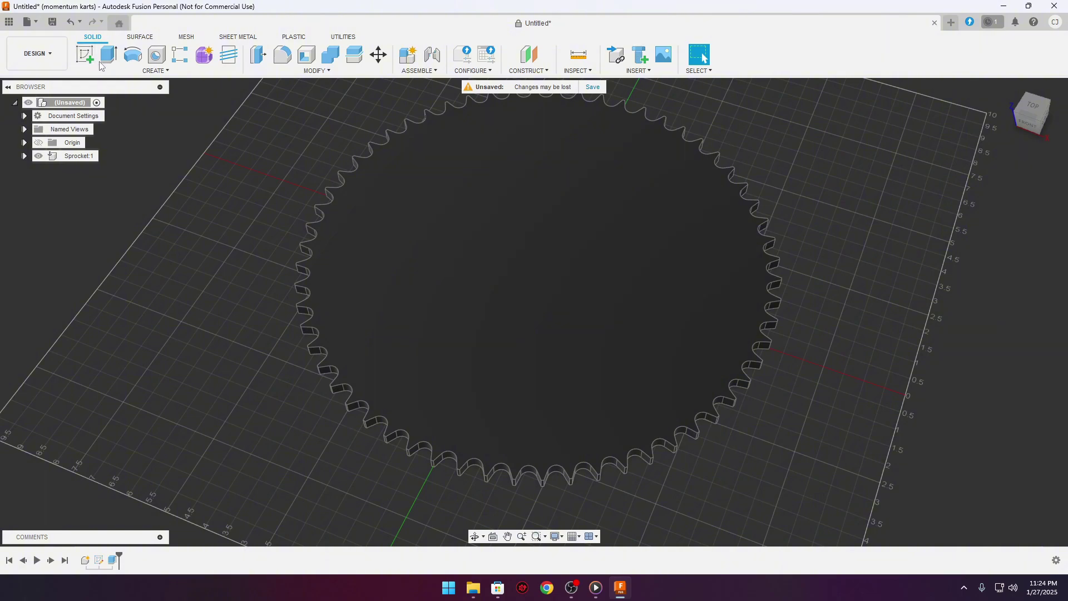
{"action": "left_click", "coordinate": [156, 71]}
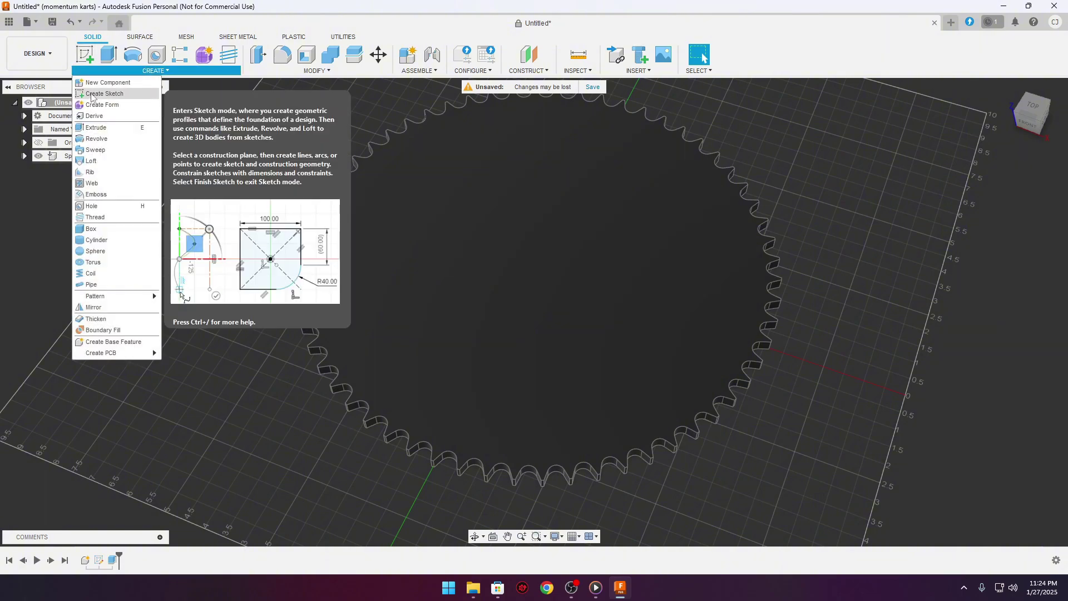
{"action": "left_click", "coordinate": [104, 94]}
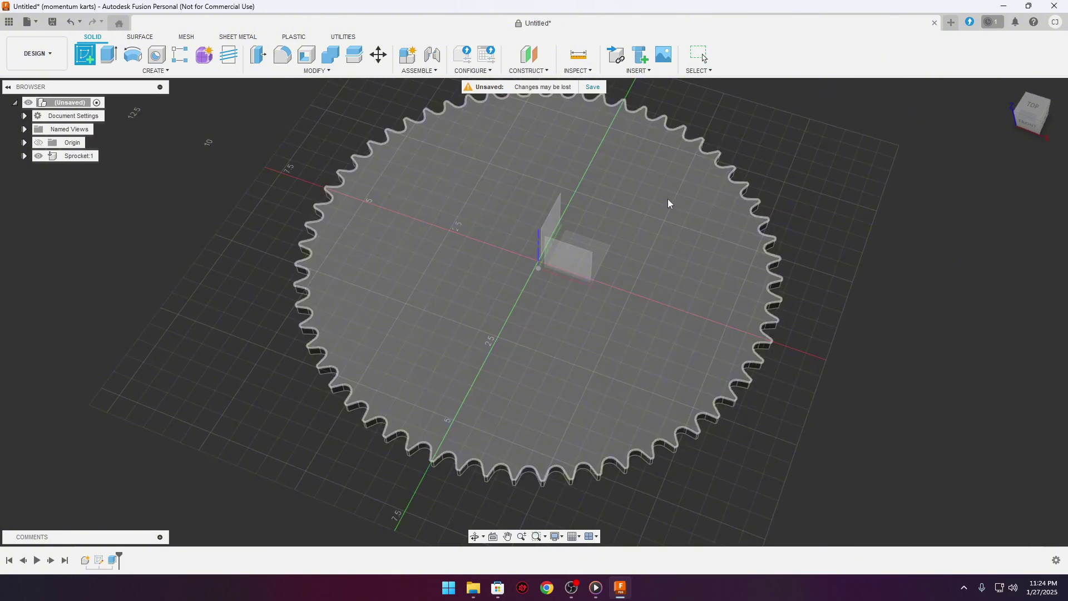
{"action": "left_click", "coordinate": [662, 196]}
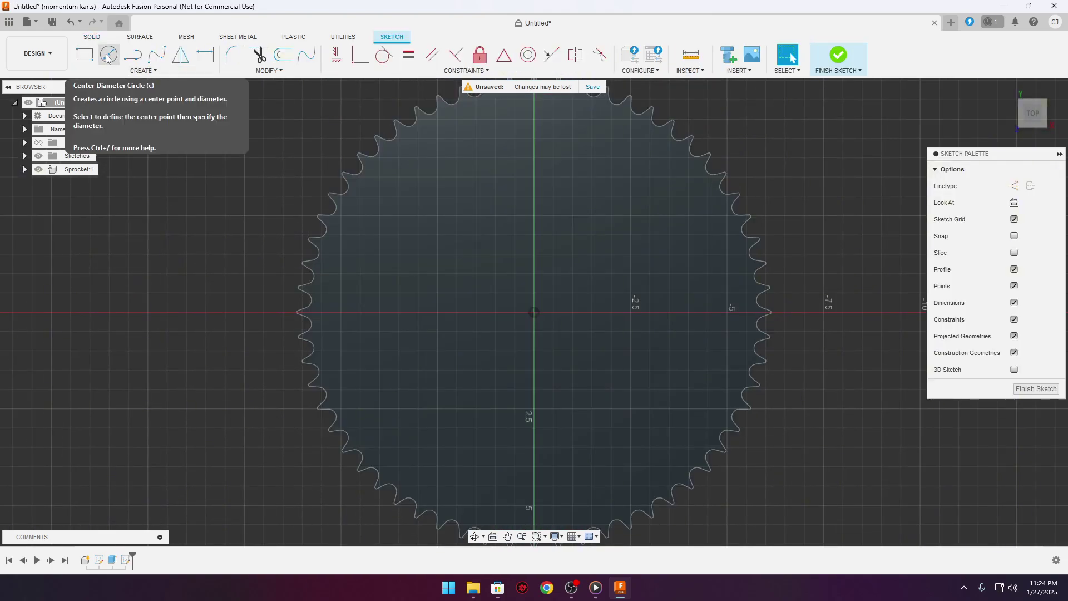
- Draw a 130 mm diameter circle centred on the sprocket's origin
{"action": "left_click", "coordinate": [109, 55]}
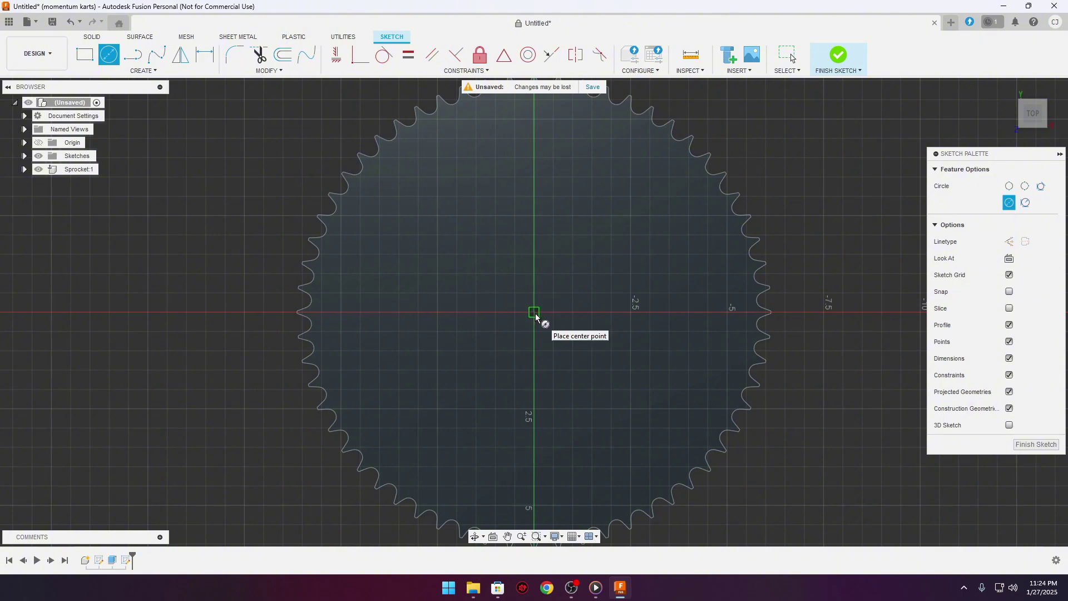
{"action": "left_click", "coordinate": [535, 313]}
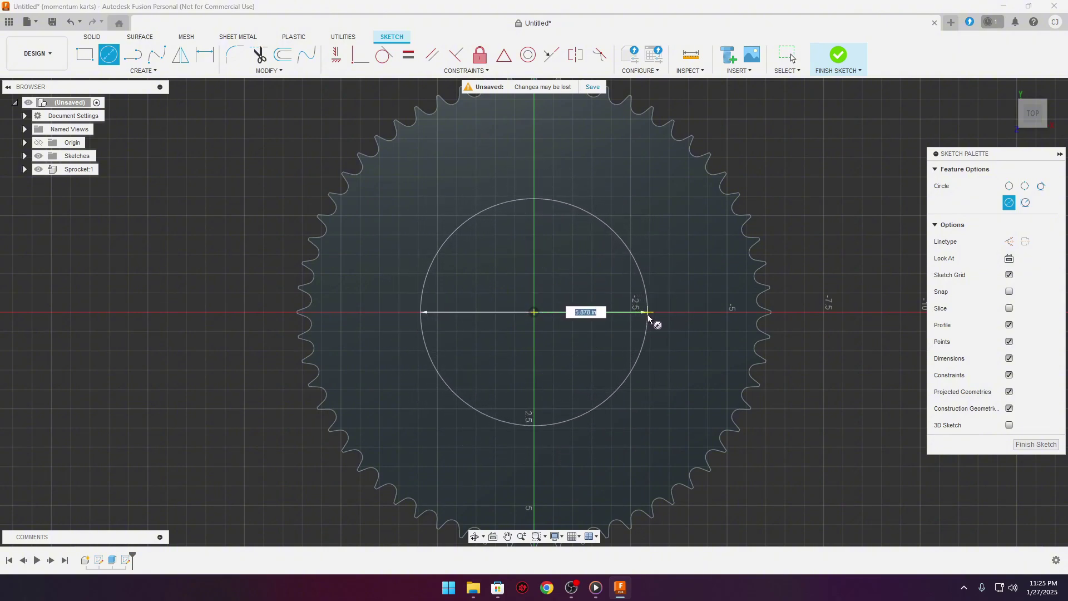
{"action": "key", "text": "BackSpace"}
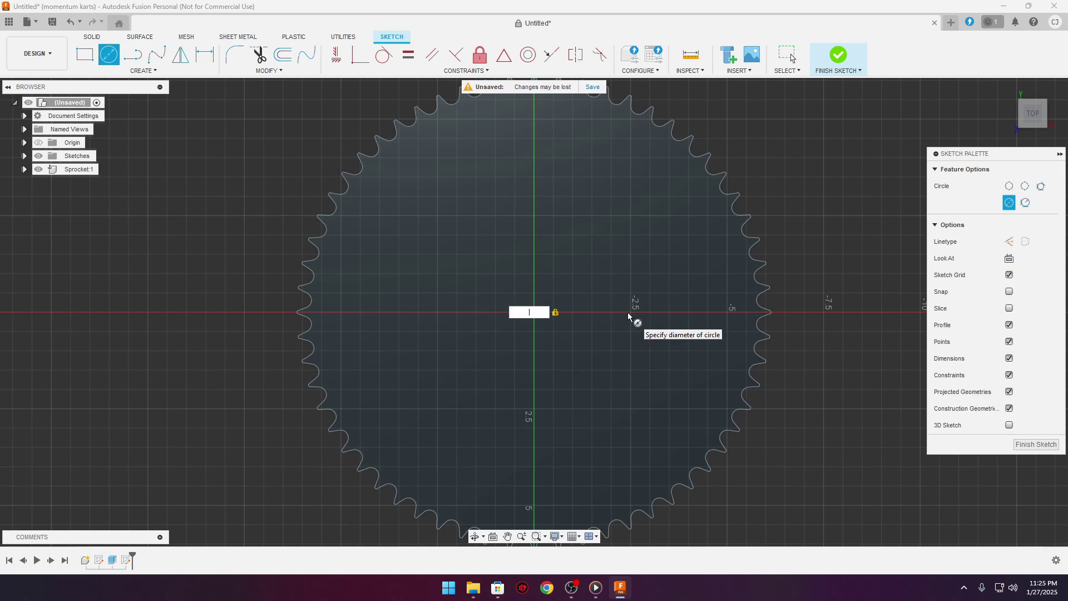
{"action": "key", "text": "Return"}
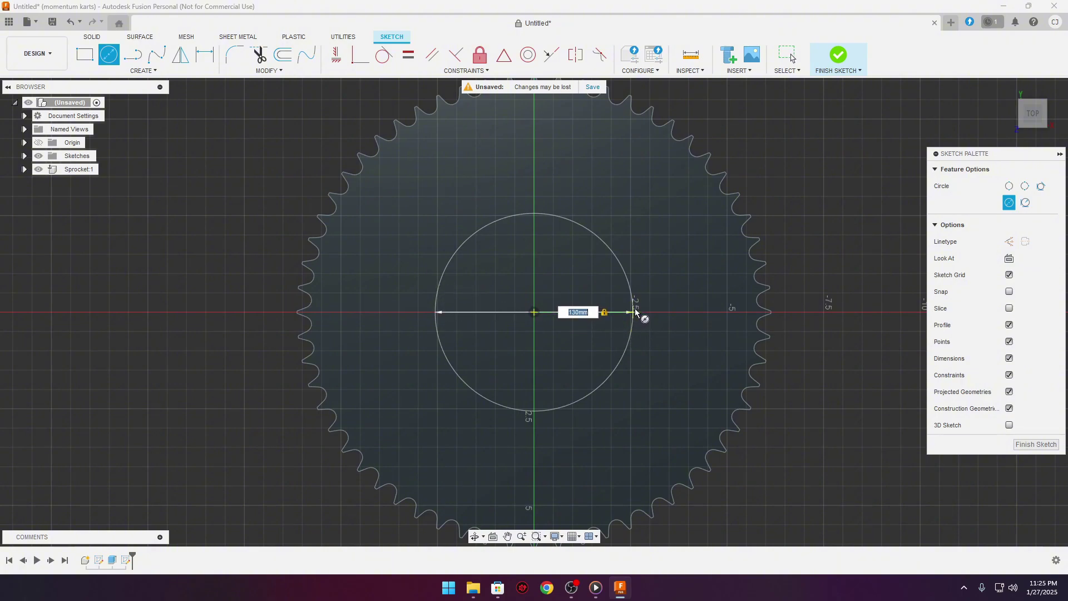
{"action": "left_click", "coordinate": [639, 315]}
- Place a sketch point where the 130 mm circle meets the vertical axis above the centre
{"action": "left_click", "coordinate": [143, 70]}
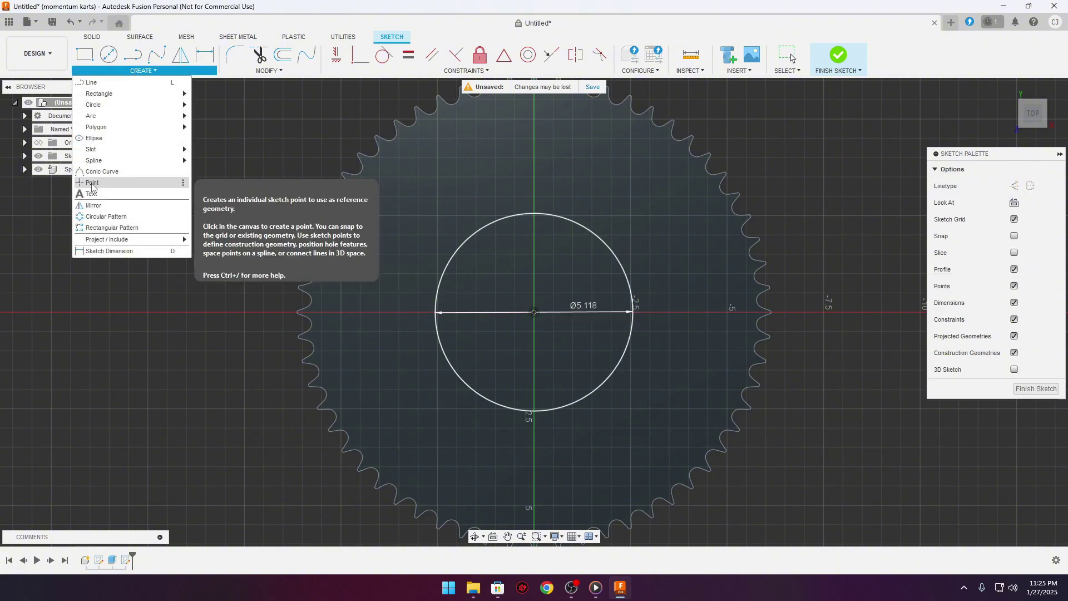
{"action": "left_click", "coordinate": [93, 183]}
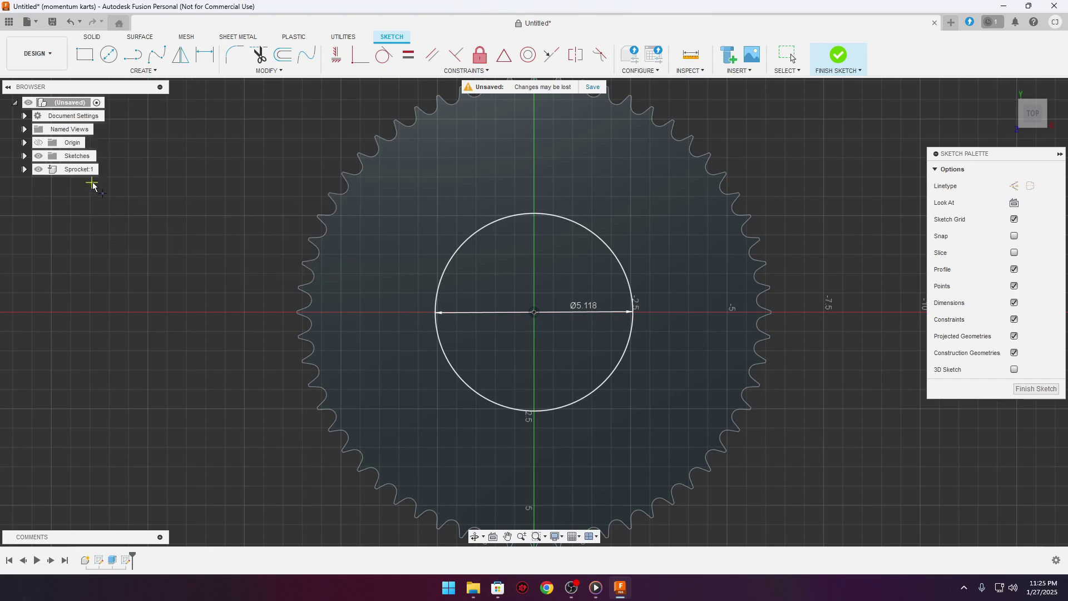
{"action": "left_click", "coordinate": [534, 214]}
- Circular-pattern the sketch point around the sprocket's centre as a full distribution of six points
{"action": "left_click", "coordinate": [114, 72]}
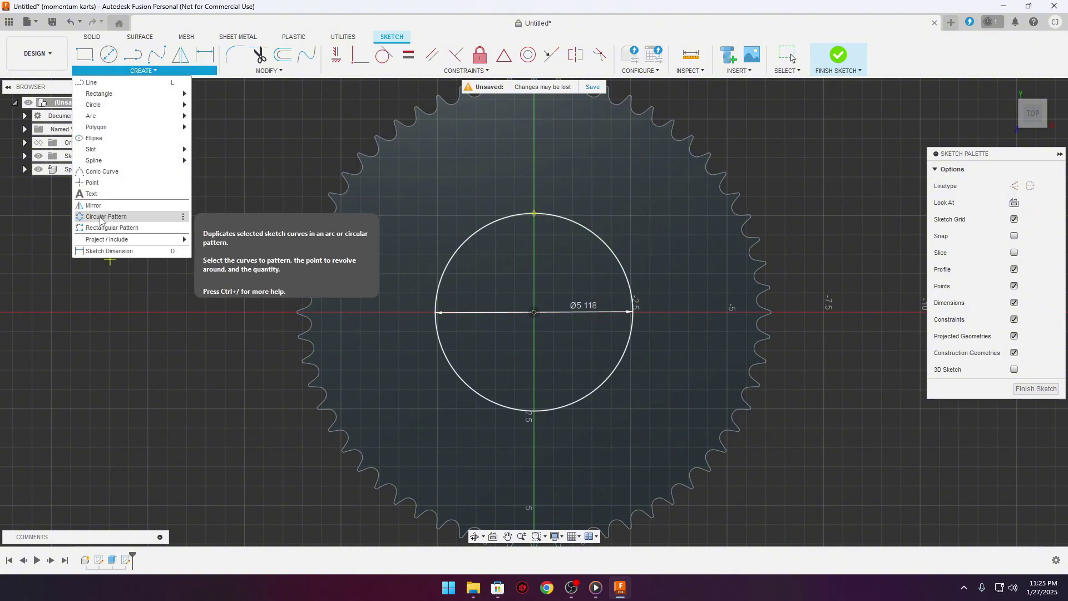
{"action": "left_click", "coordinate": [115, 72]}
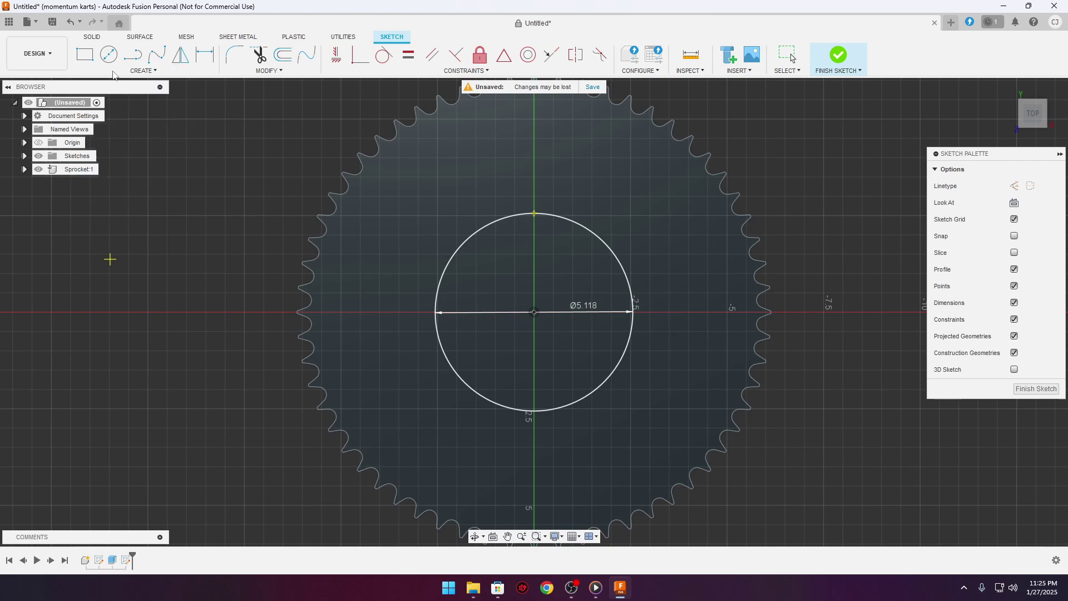
{"action": "left_click", "coordinate": [147, 73]}
{"action": "left_click", "coordinate": [83, 217]}
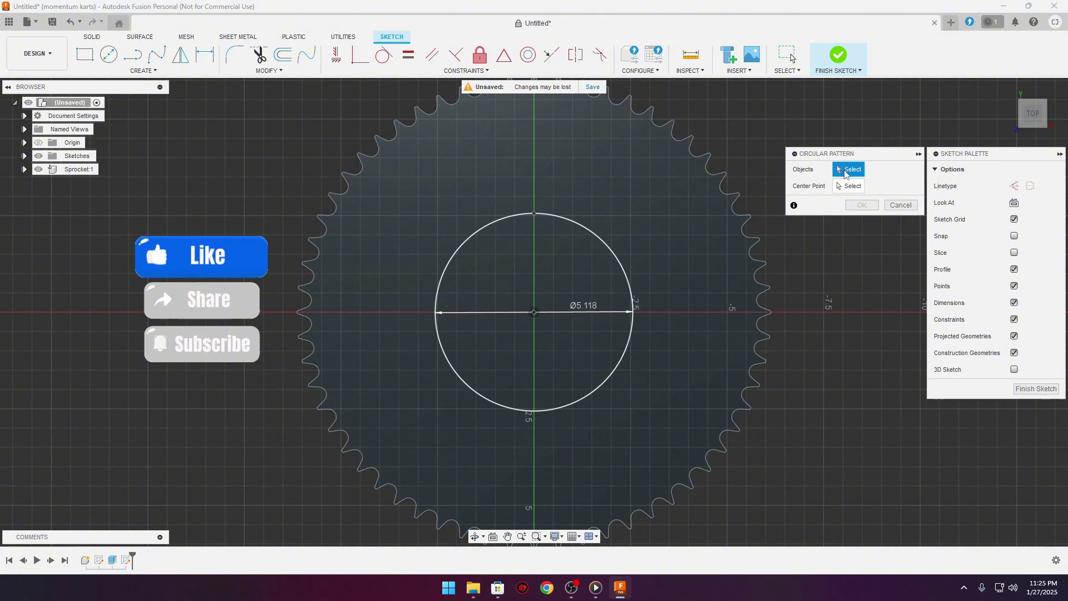
{"action": "left_click", "coordinate": [535, 214]}
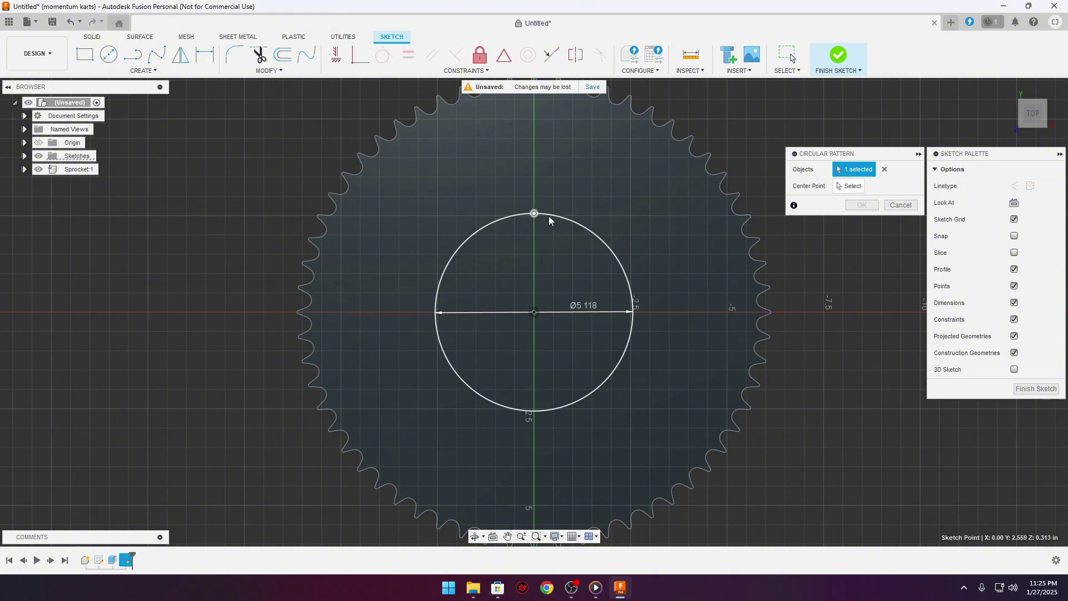
{"action": "left_click", "coordinate": [849, 186]}
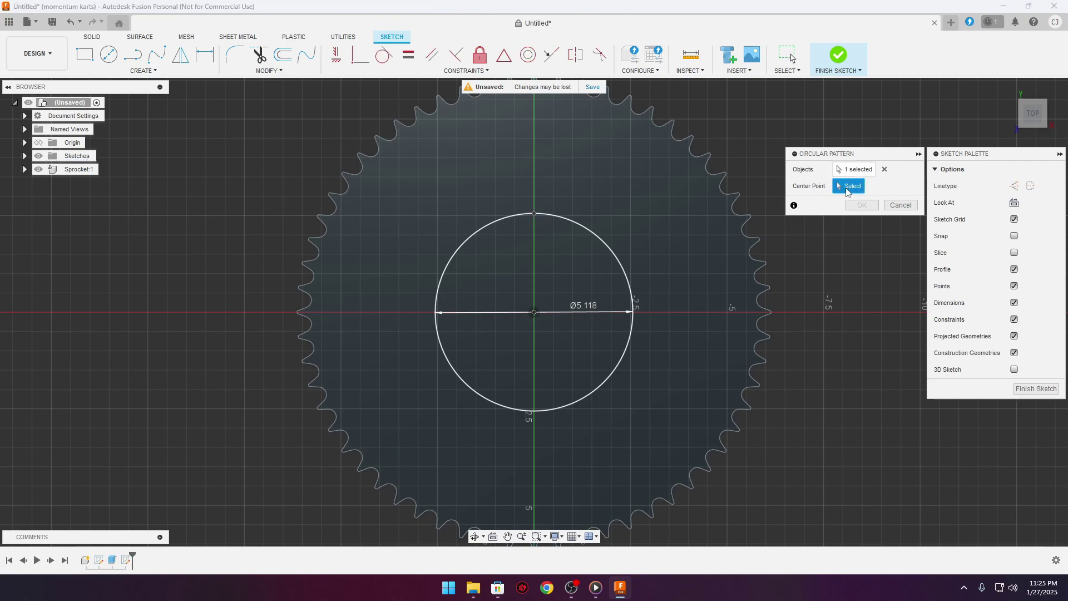
{"action": "left_click", "coordinate": [535, 313]}
{"action": "left_click_drag", "start_coordinate": [847, 239], "coordinate": [831, 238]}
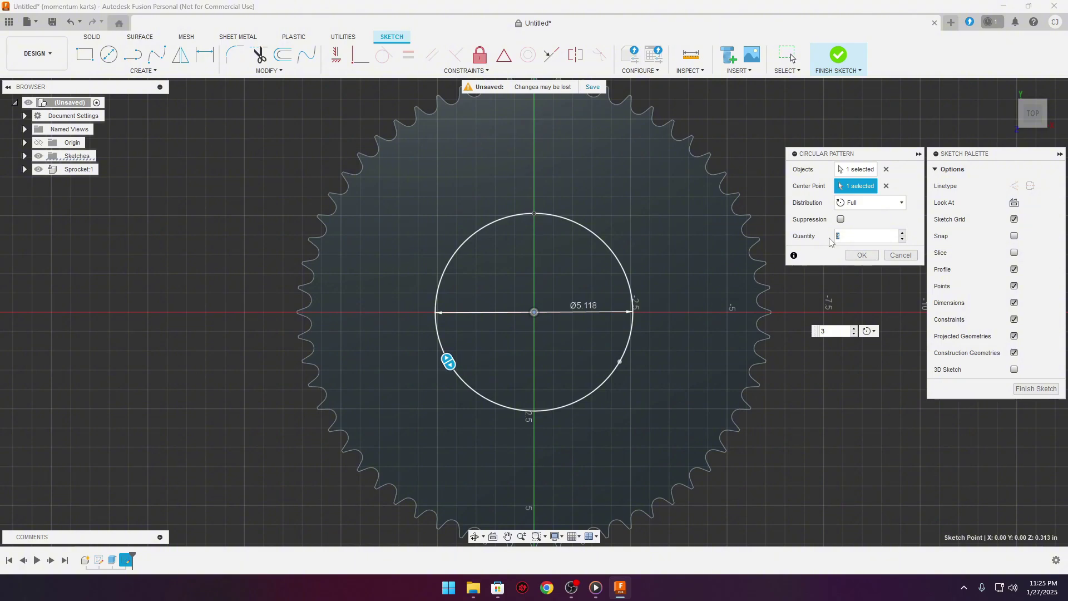
{"action": "left_click", "coordinate": [861, 255]}
- Draw a 3/8 in diameter circle centred on each of the six patterned points
{"action": "key", "text": "c"}
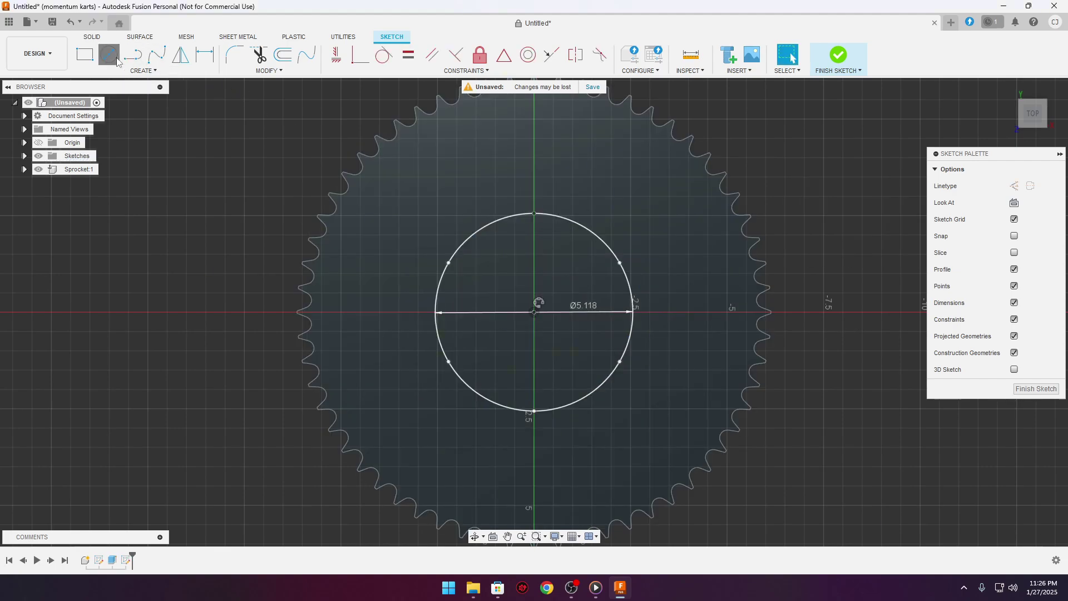
{"action": "left_click", "coordinate": [533, 213]}
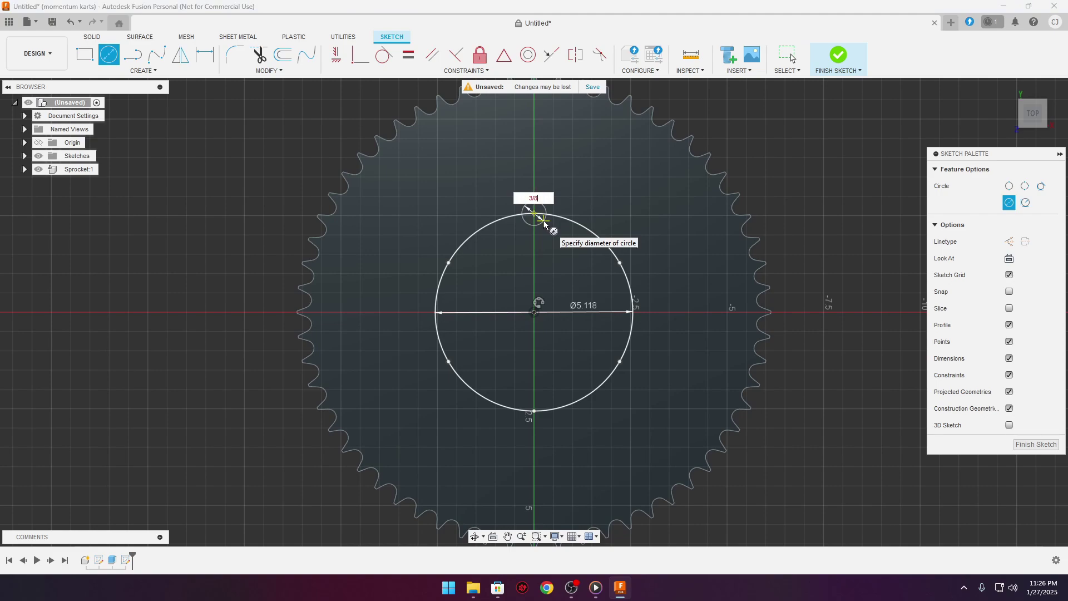
{"action": "key", "text": "Return"}
{"action": "left_click", "coordinate": [620, 263]}
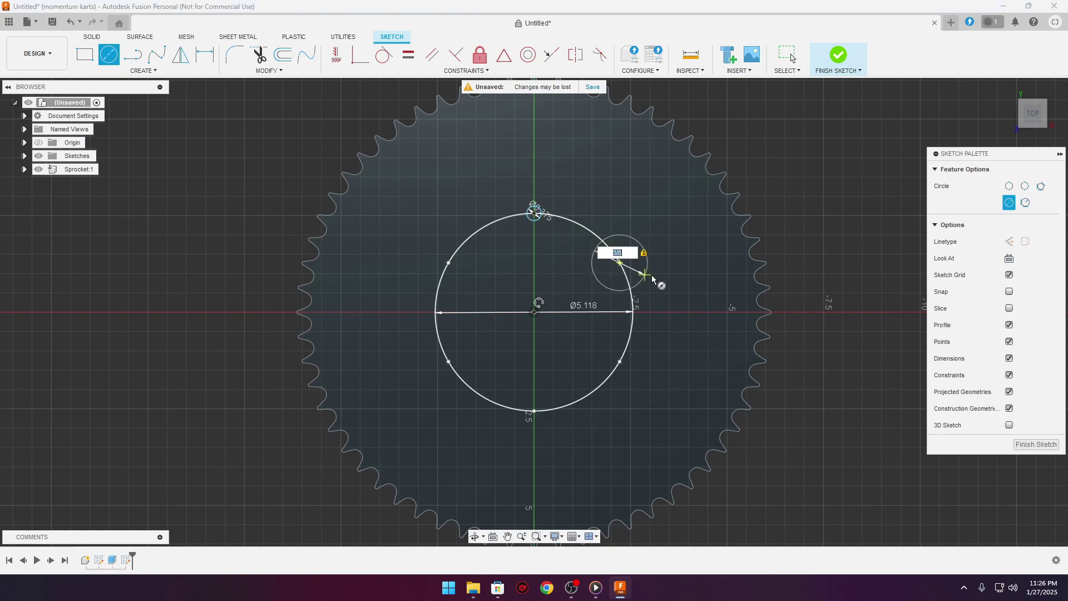
{"action": "key", "text": "Return"}
{"action": "left_click", "coordinate": [620, 361]}
{"action": "key", "text": "Return"}
{"action": "left_click", "coordinate": [534, 411]}
{"action": "key", "text": "Return"}
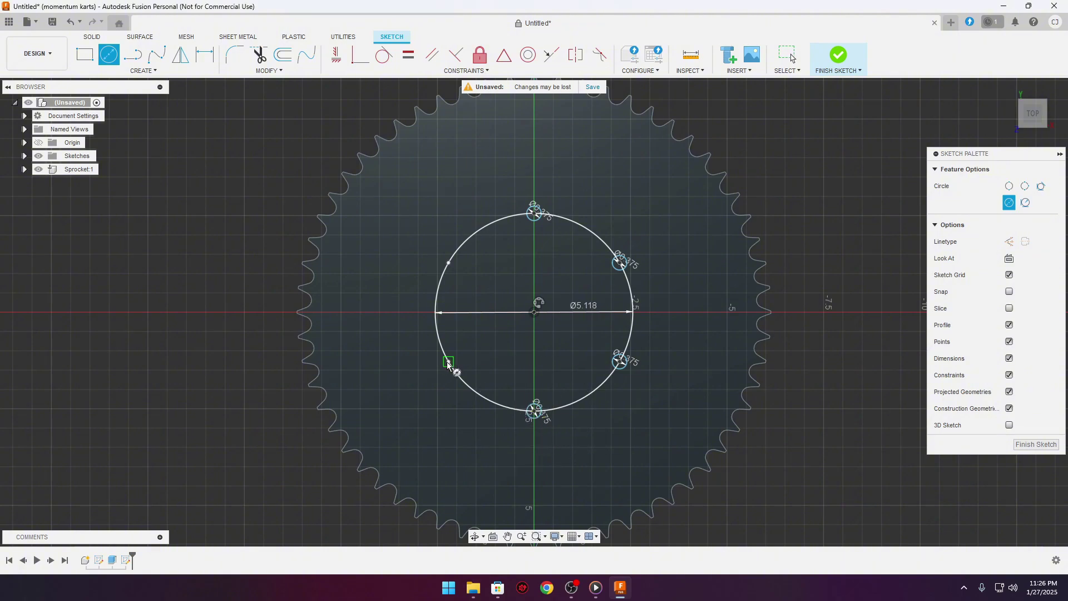
{"action": "left_click", "coordinate": [449, 362]}
{"action": "key", "text": "Return"}
{"action": "left_click", "coordinate": [448, 262]}
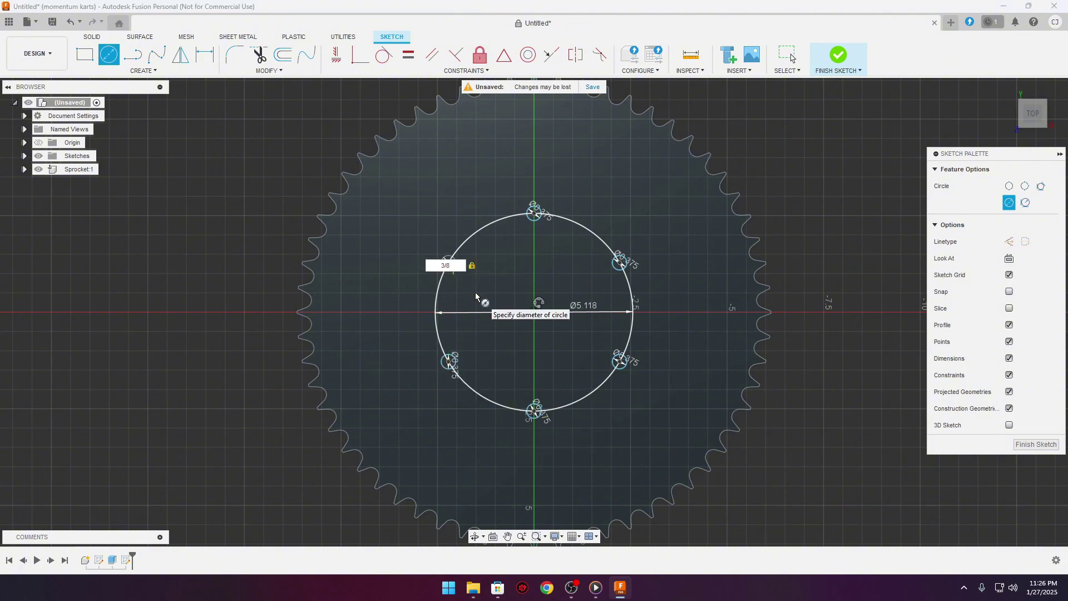
{"action": "key", "text": "Return"}
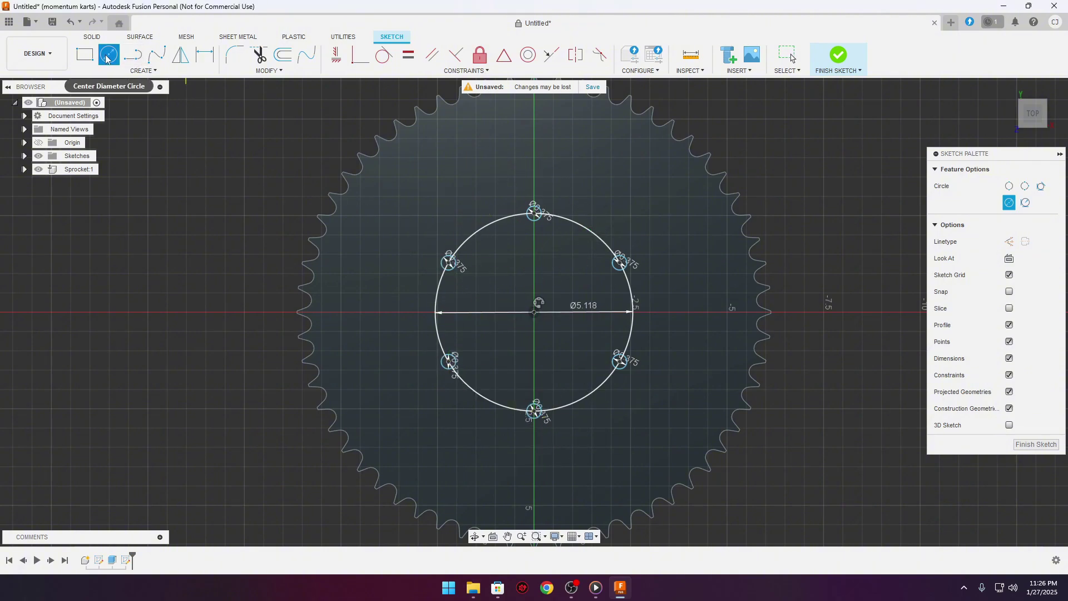
- Draw a 110 mm diameter circle centred on the sprocket's origin, inside the ring of bolt holes
{"action": "left_click", "coordinate": [535, 313]}
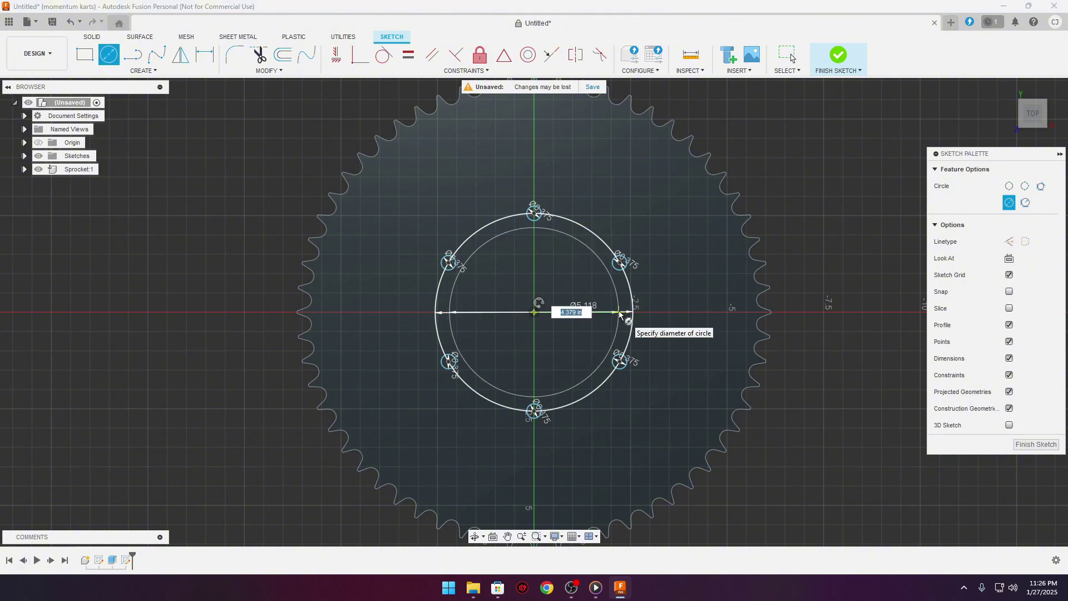
{"action": "type", "text": "110"}
{"action": "key", "text": "Return"}
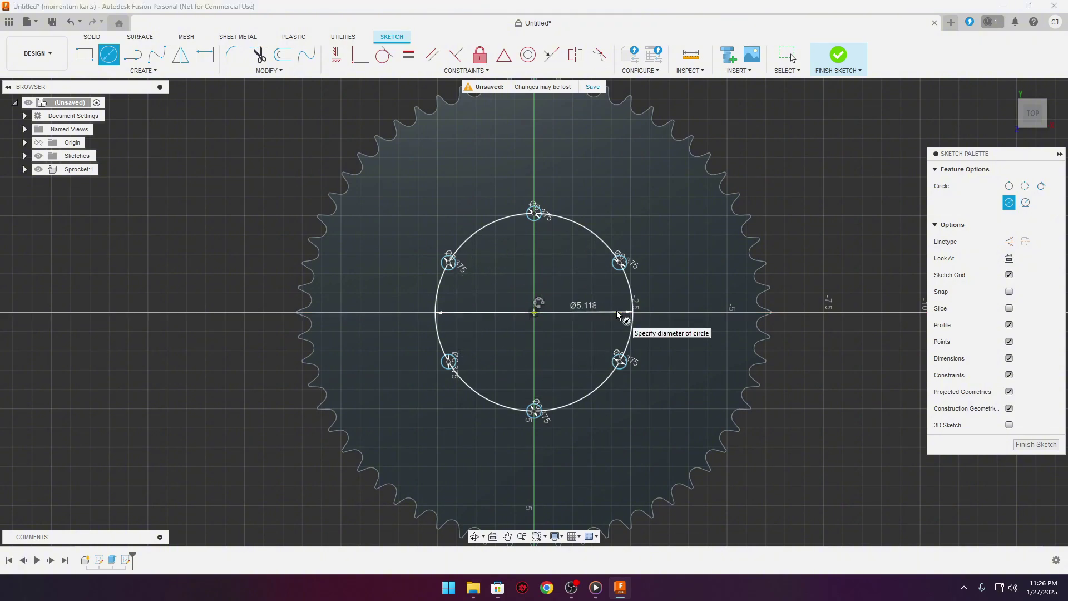
{"action": "type", "text": "mm"}
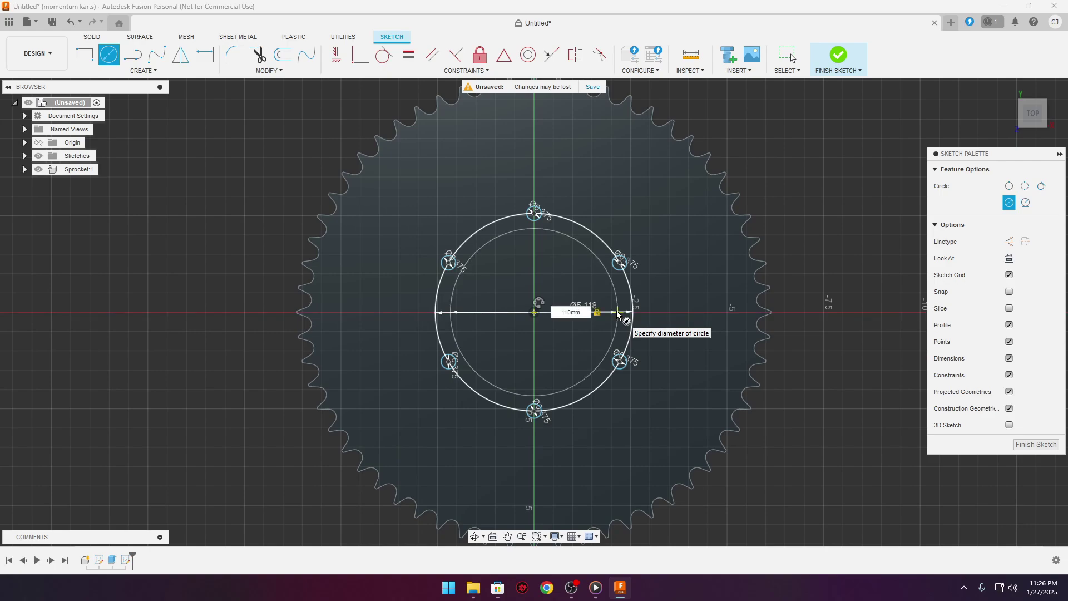
{"action": "key", "text": "Tab"}
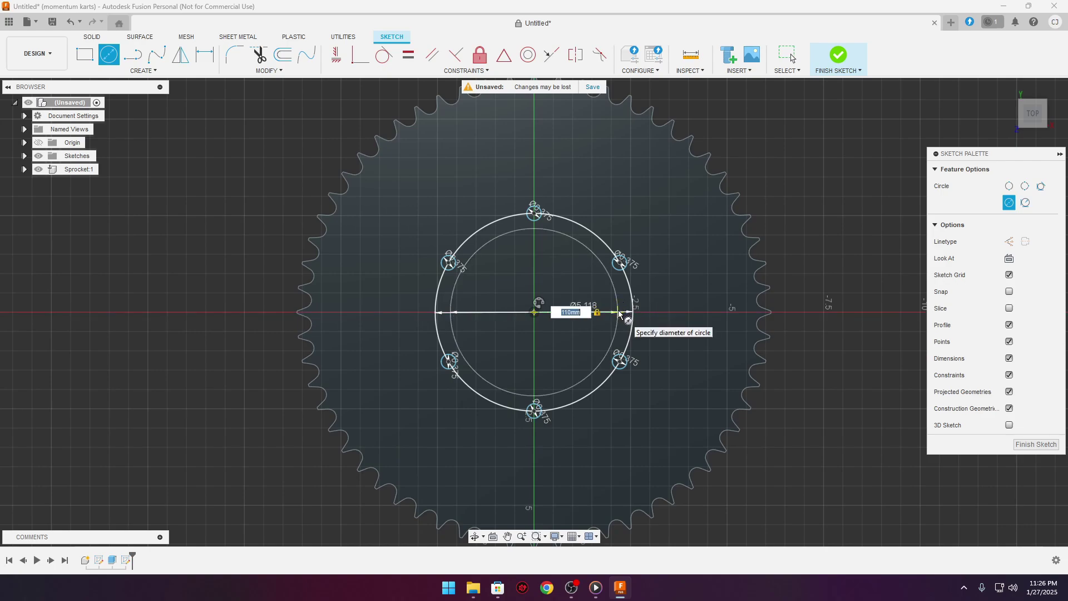
{"action": "key", "text": "Return"}
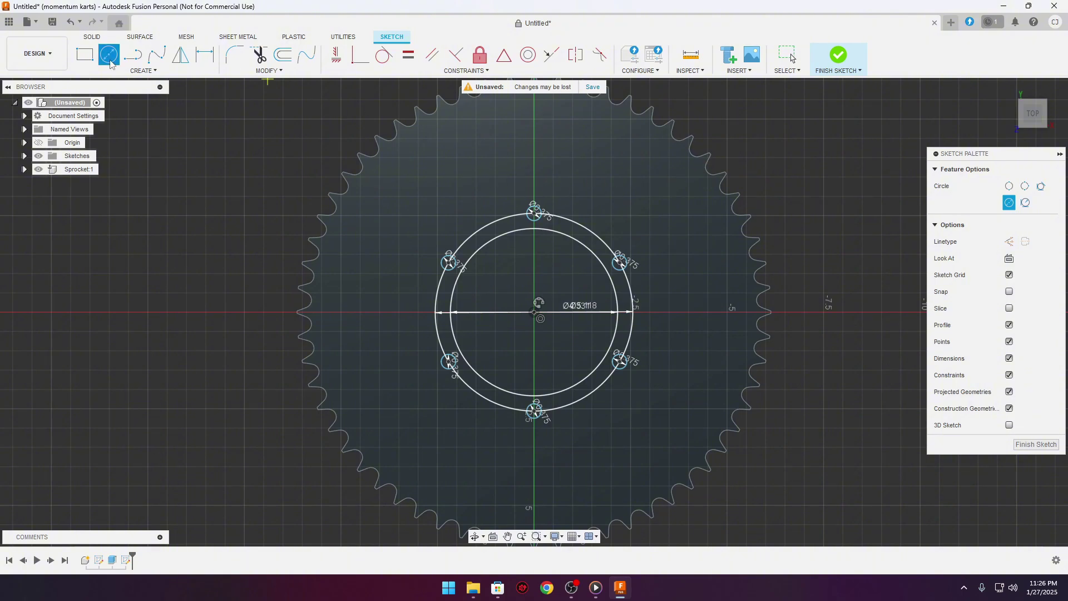
- Start an extrusion using both halves of all six 3/8 in bolt-hole circles as its profiles
{"action": "left_click", "coordinate": [93, 38]}
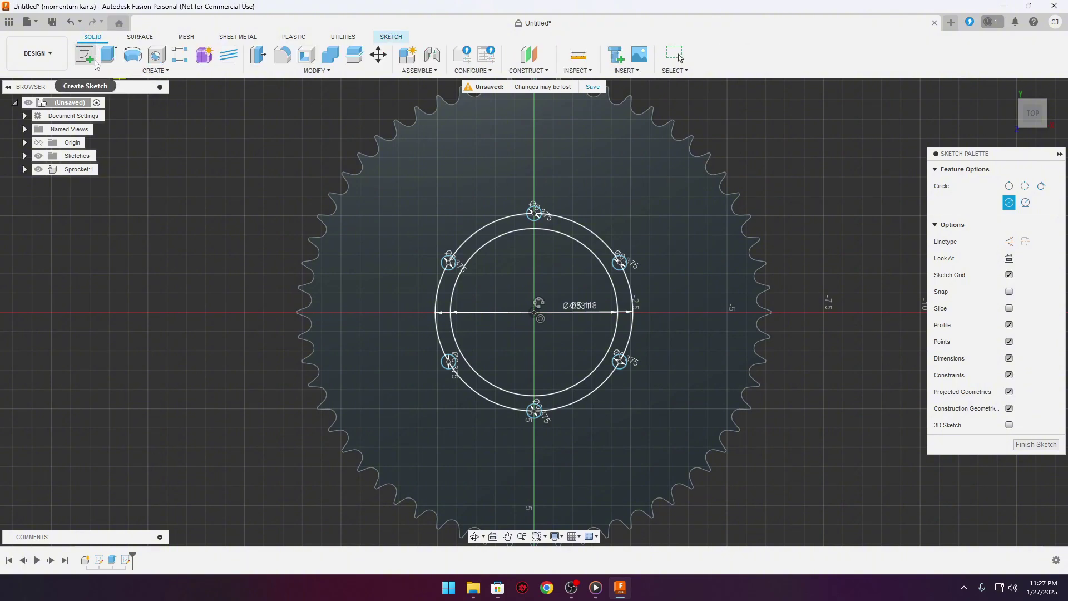
{"action": "left_click", "coordinate": [108, 56]}
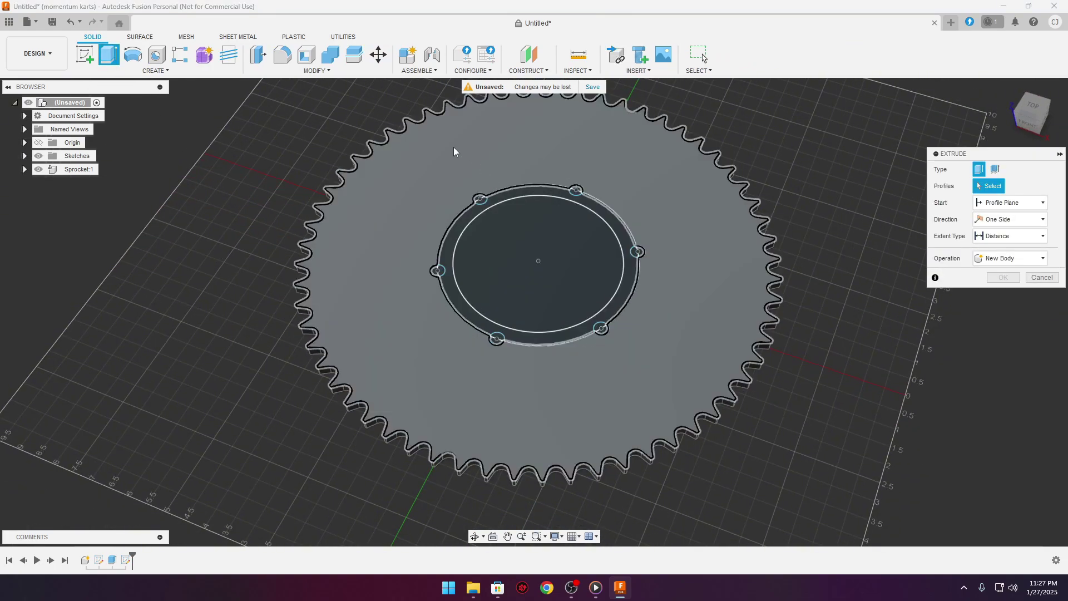
{"action": "left_click", "coordinate": [440, 272]}
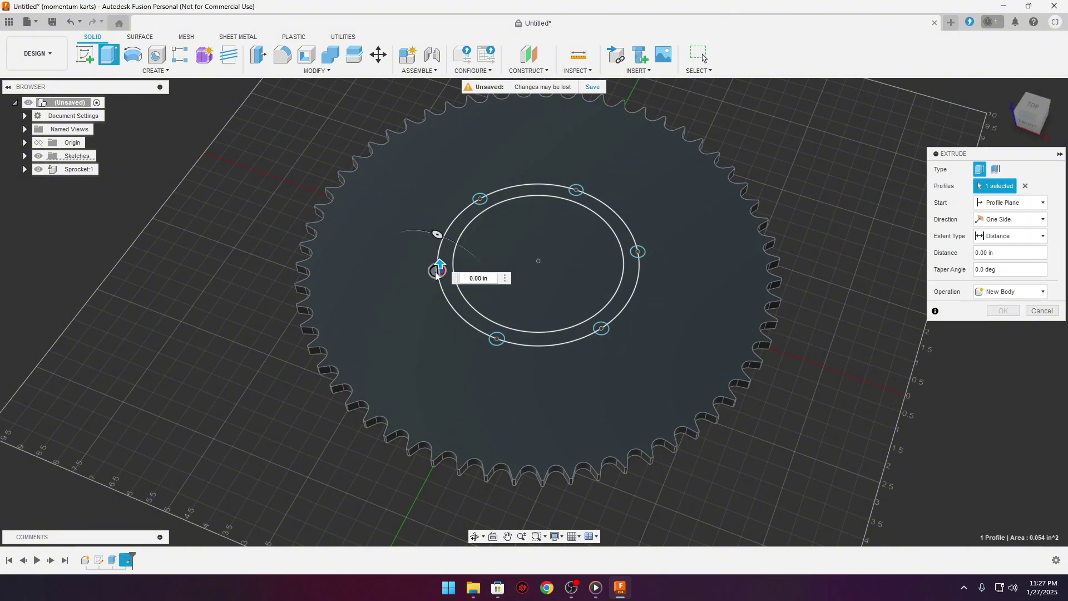
{"action": "left_click", "coordinate": [480, 199]}
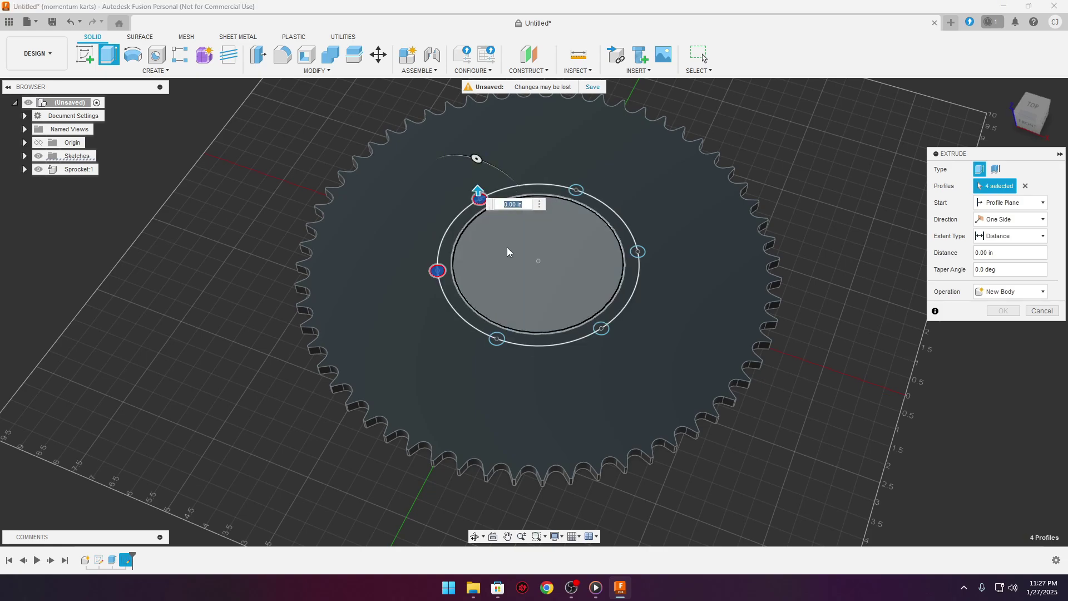
{"action": "left_click", "coordinate": [492, 342]}
{"action": "scroll", "coordinate": [492, 341], "scroll_direction": "up", "scroll_amount": 5}
{"action": "left_click", "coordinate": [499, 344]}
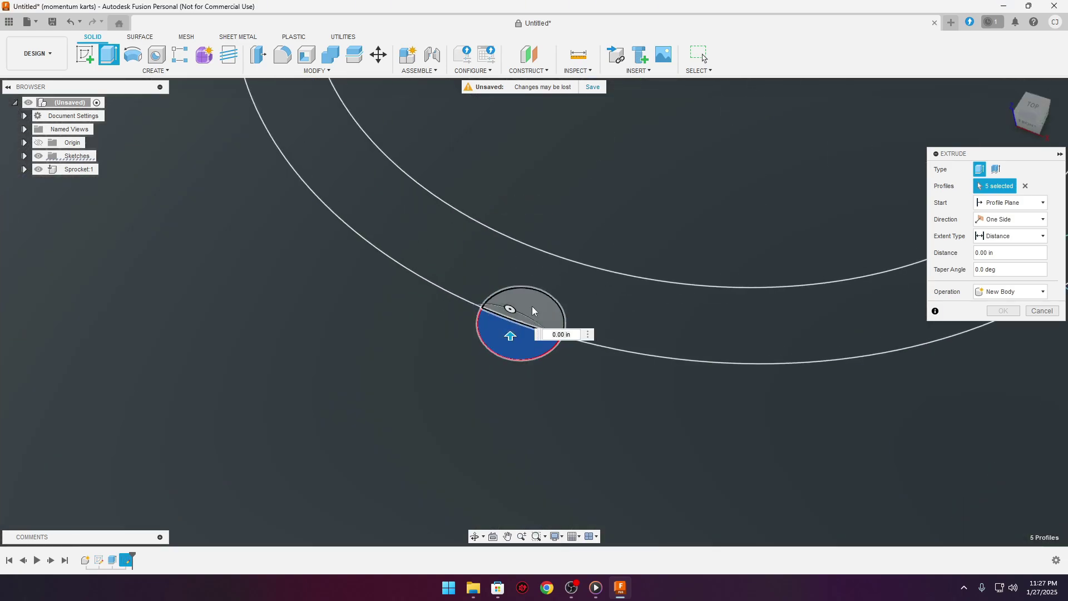
{"action": "left_click", "coordinate": [523, 312]}
{"action": "scroll", "coordinate": [334, 261], "scroll_direction": "down", "scroll_amount": 4}
{"action": "scroll", "coordinate": [309, 317], "scroll_direction": "down", "scroll_amount": 2}
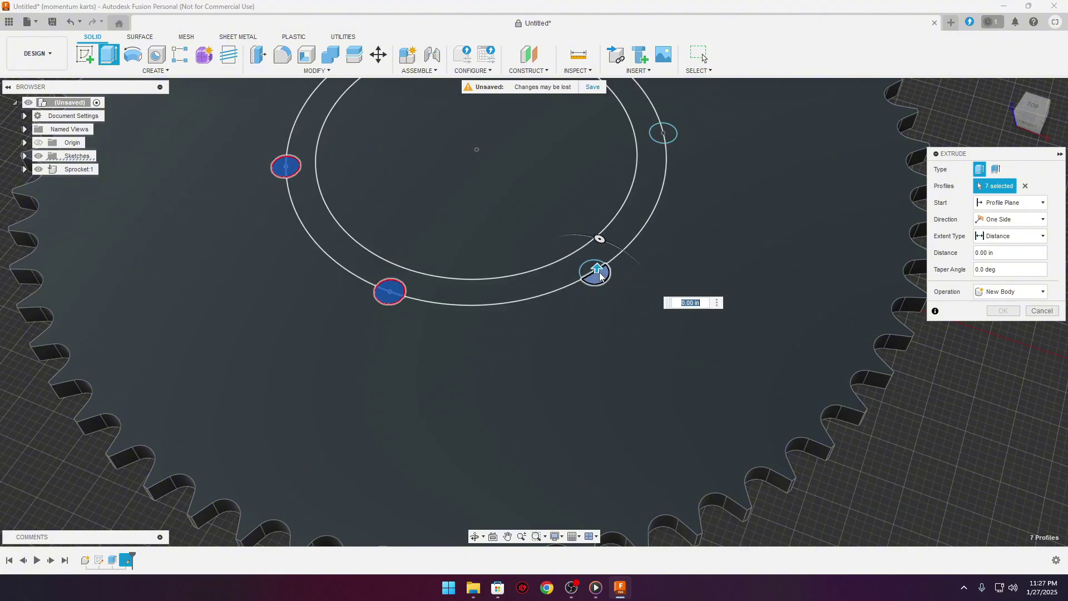
{"action": "left_click", "coordinate": [590, 273]}
{"action": "left_click", "coordinate": [667, 131]}
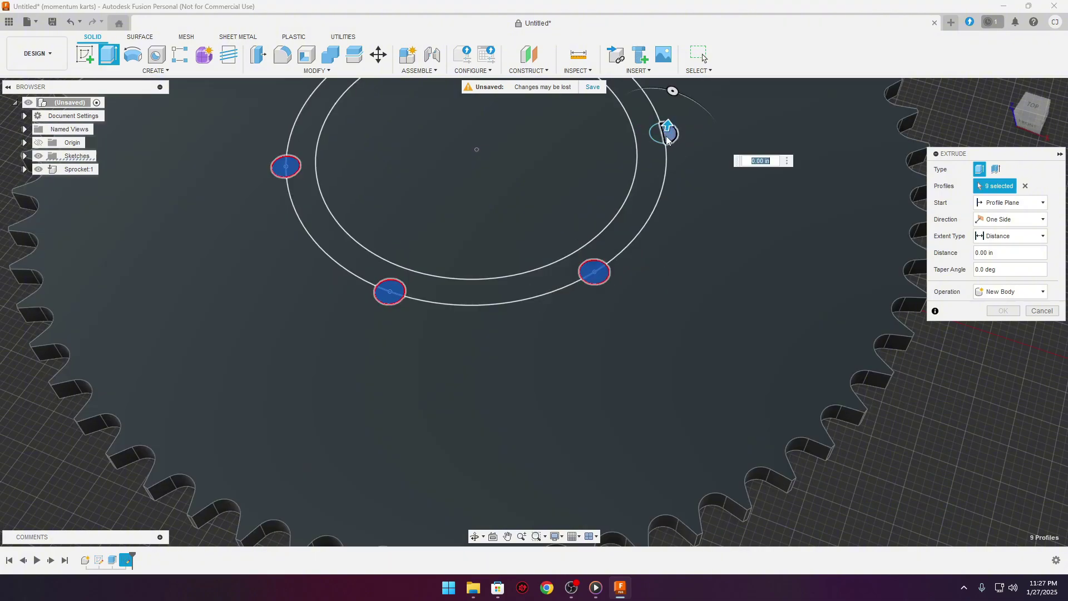
{"action": "left_click", "coordinate": [660, 136]}
{"action": "scroll", "coordinate": [659, 137], "scroll_direction": "down", "scroll_amount": 3}
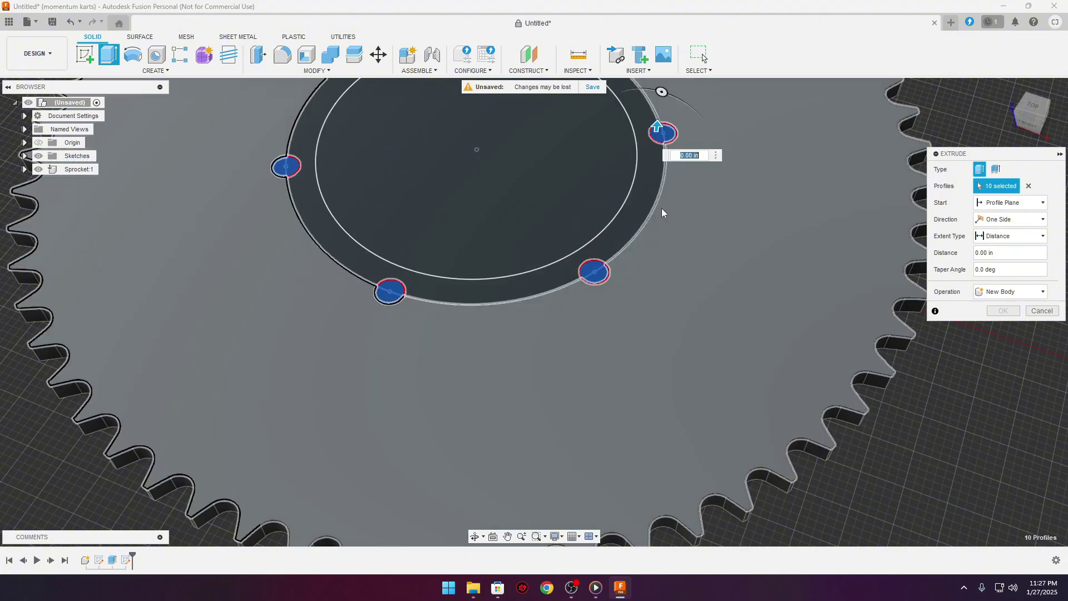
{"action": "scroll", "coordinate": [591, 148], "scroll_direction": "up", "scroll_amount": 5}
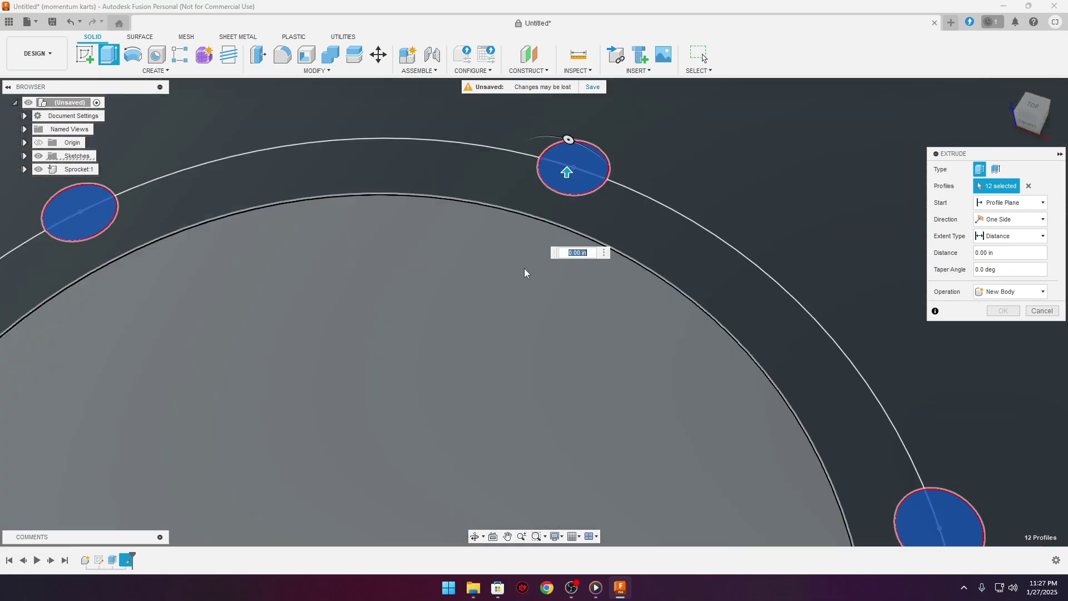
- Add the 110 mm centre circle to the extrusion and cut all selected profiles through the sprocket at a distance of -2.50 in
{"action": "left_click", "coordinate": [504, 298]}
{"action": "scroll", "coordinate": [505, 299], "scroll_direction": "down", "scroll_amount": 6}
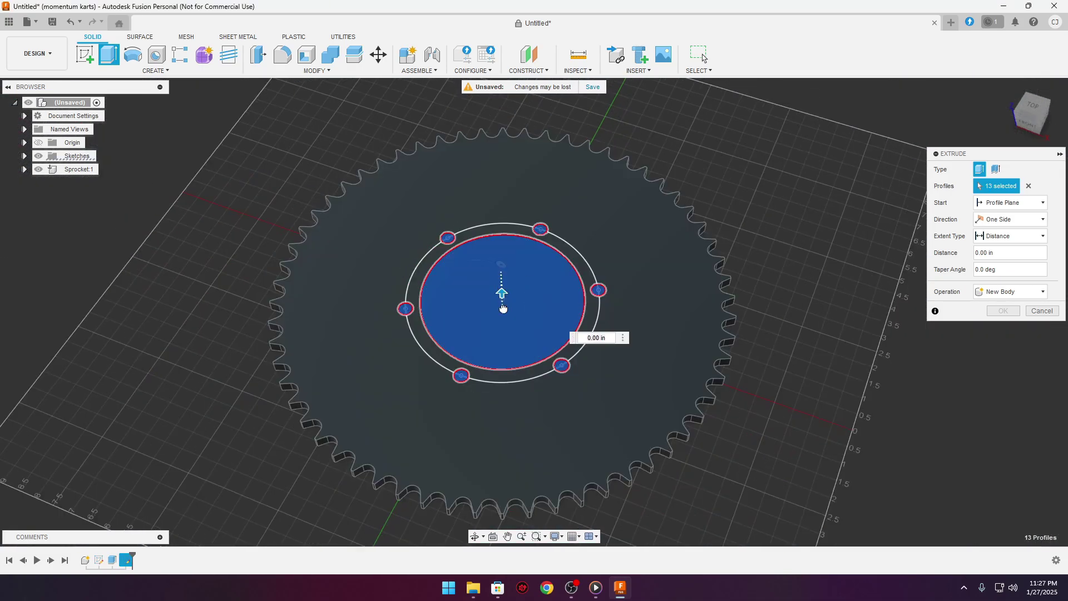
{"action": "left_click_drag", "start_coordinate": [503, 308], "coordinate": [510, 347]}
{"action": "left_click", "coordinate": [1028, 123]}
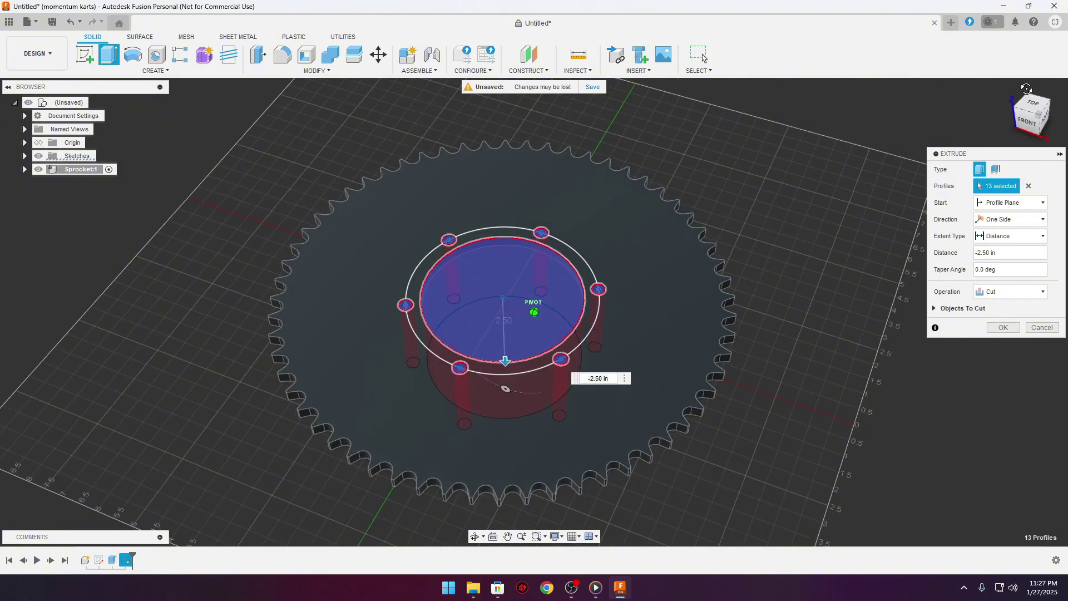
{"action": "left_click", "coordinate": [1036, 113]}
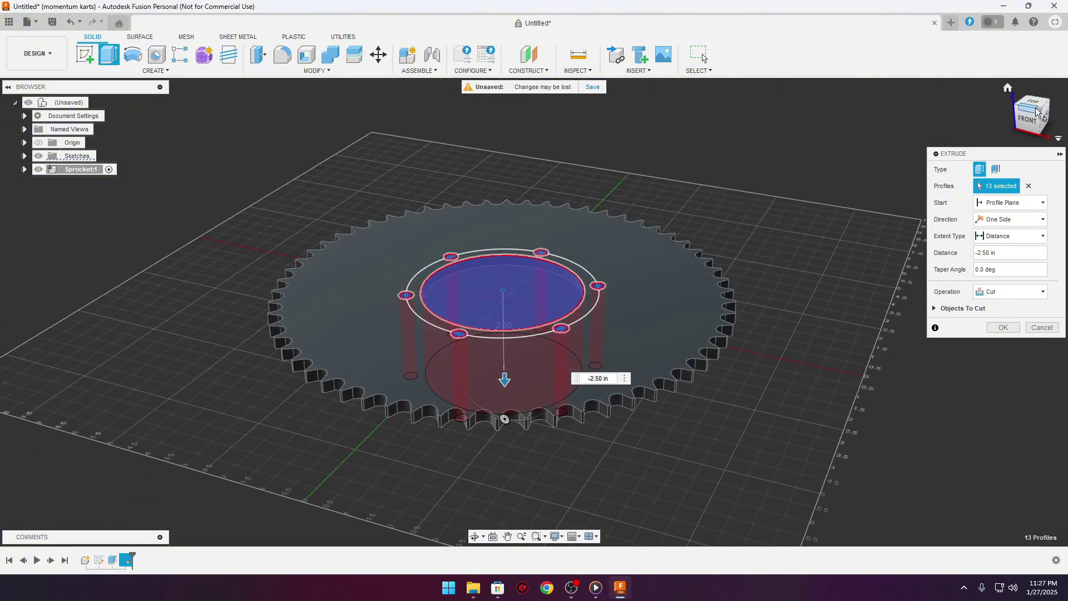
{"action": "key", "text": "Return"}
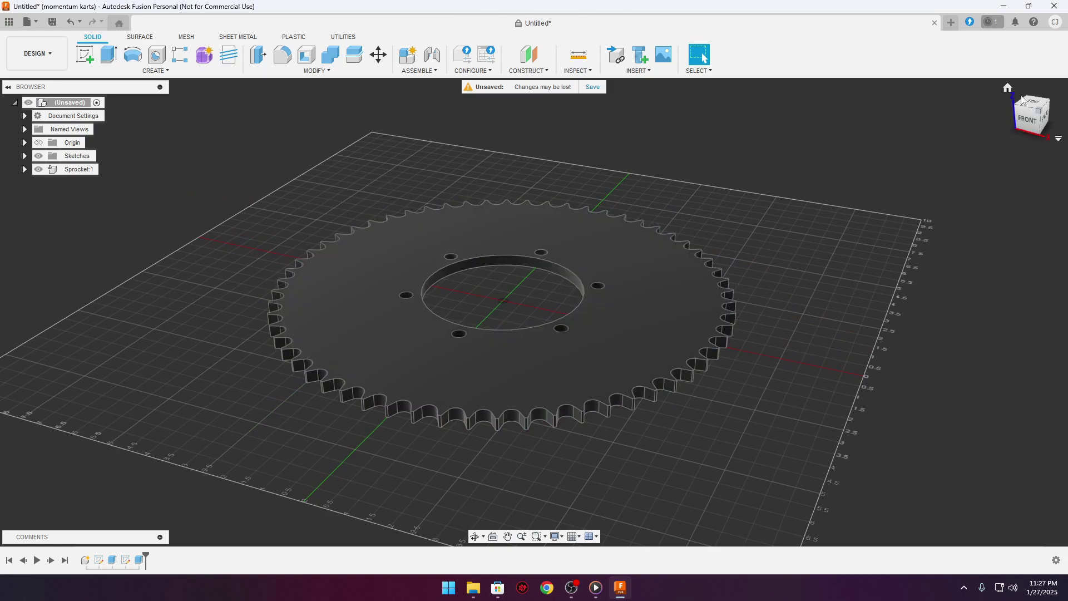
- Start a sketch on the sprocket's top face and draw an origin-centred circle about 8.6 in in diameter, between the bolt holes and the teeth
{"action": "left_click", "coordinate": [127, 71]}
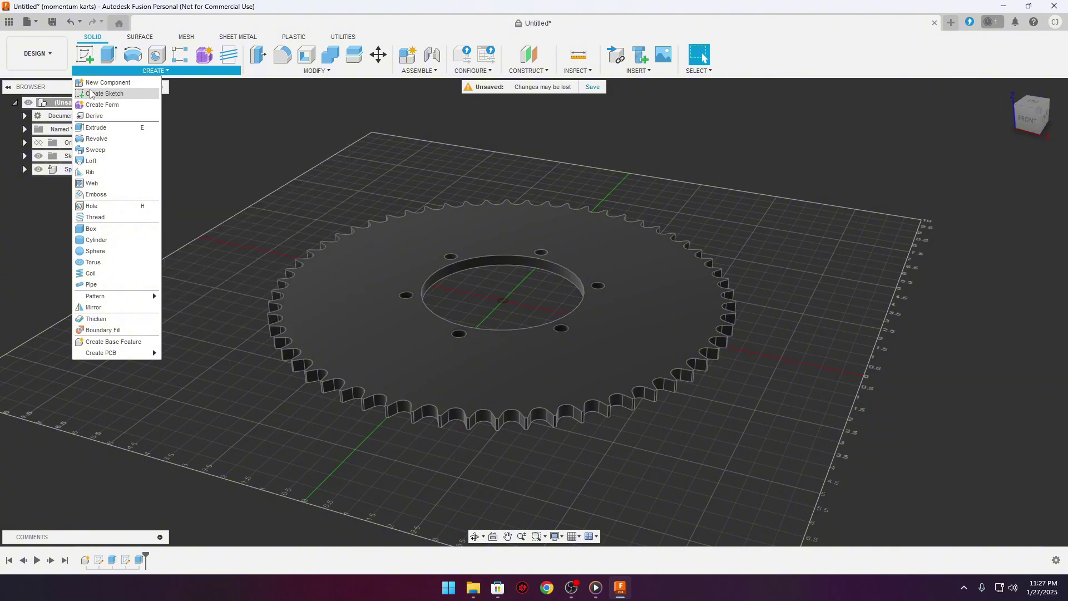
{"action": "left_click", "coordinate": [105, 94]}
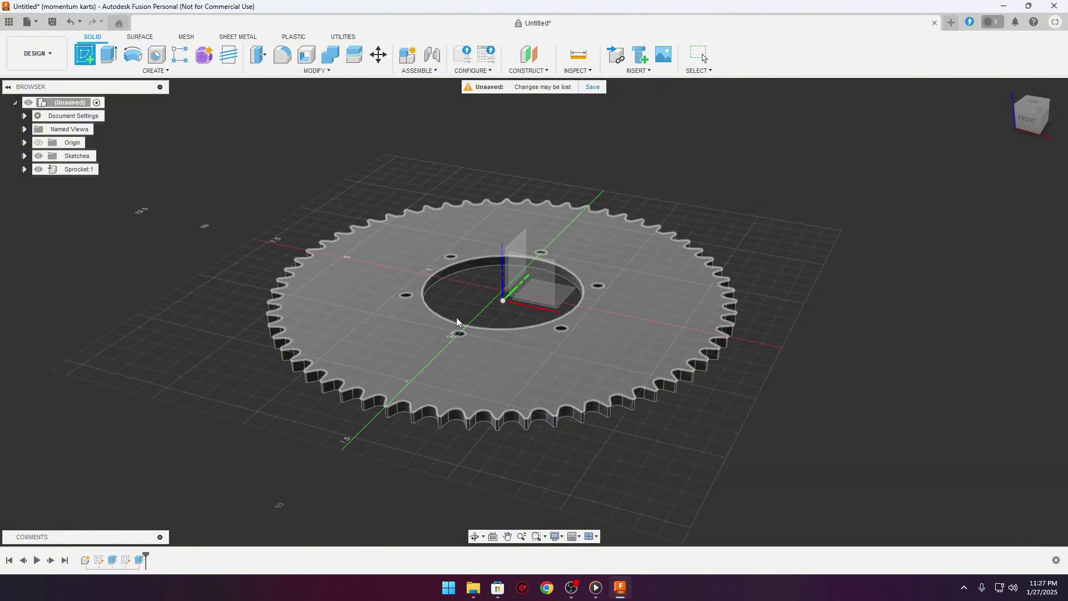
{"action": "left_click", "coordinate": [670, 276]}
{"action": "key", "text": "c"}
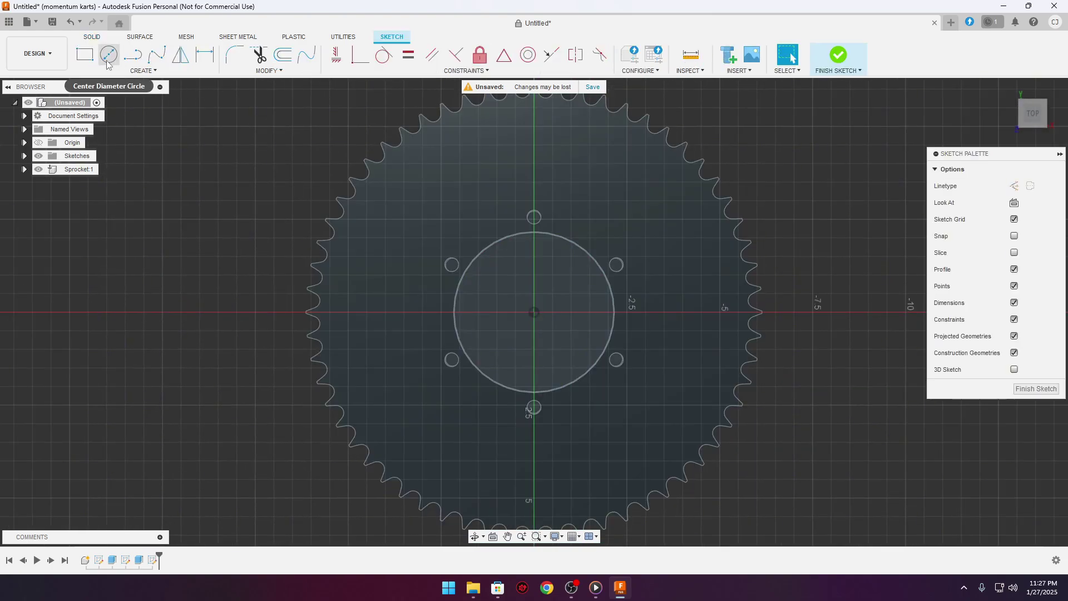
{"action": "left_click", "coordinate": [534, 314]}
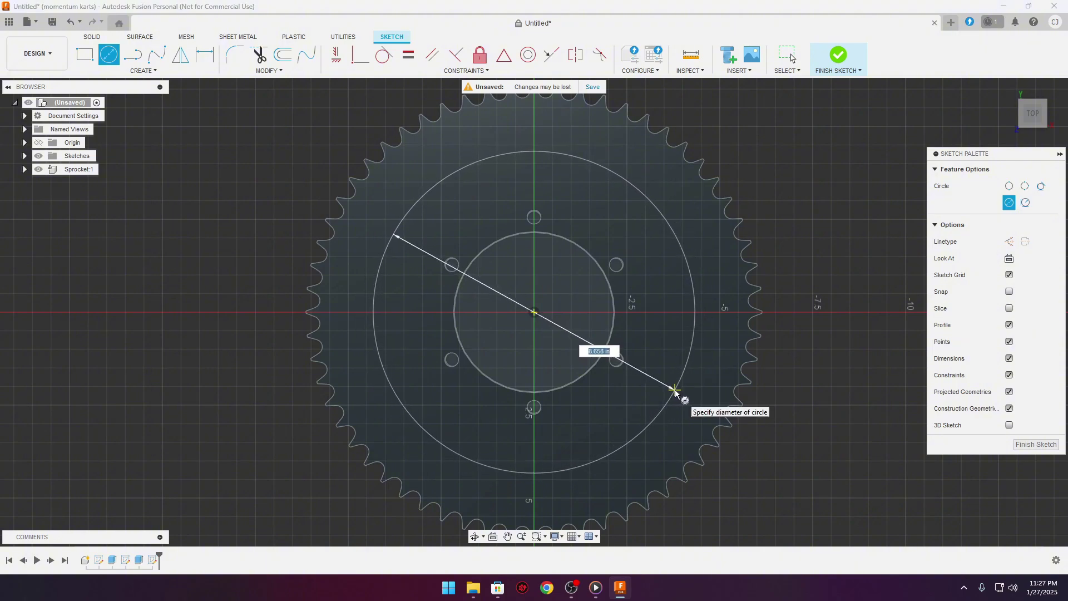
{"action": "left_click", "coordinate": [675, 390]}
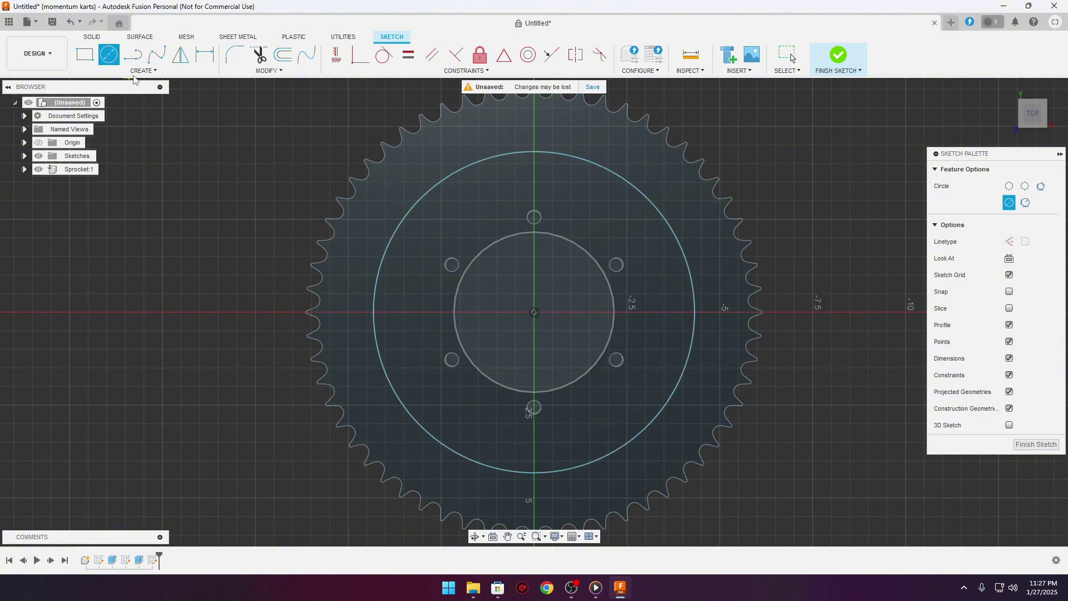
- Place a sketch point where the new circle meets the vertical axis above the centre and circular-pattern it around the origin into eight points, full distribution
{"action": "left_click", "coordinate": [135, 72]}
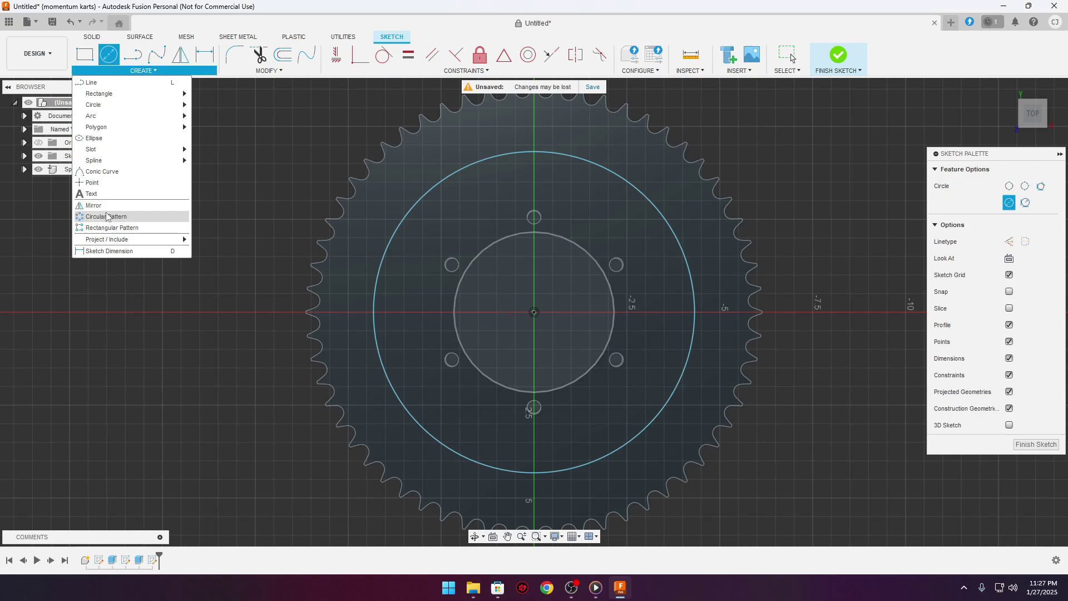
{"action": "left_click", "coordinate": [101, 183]}
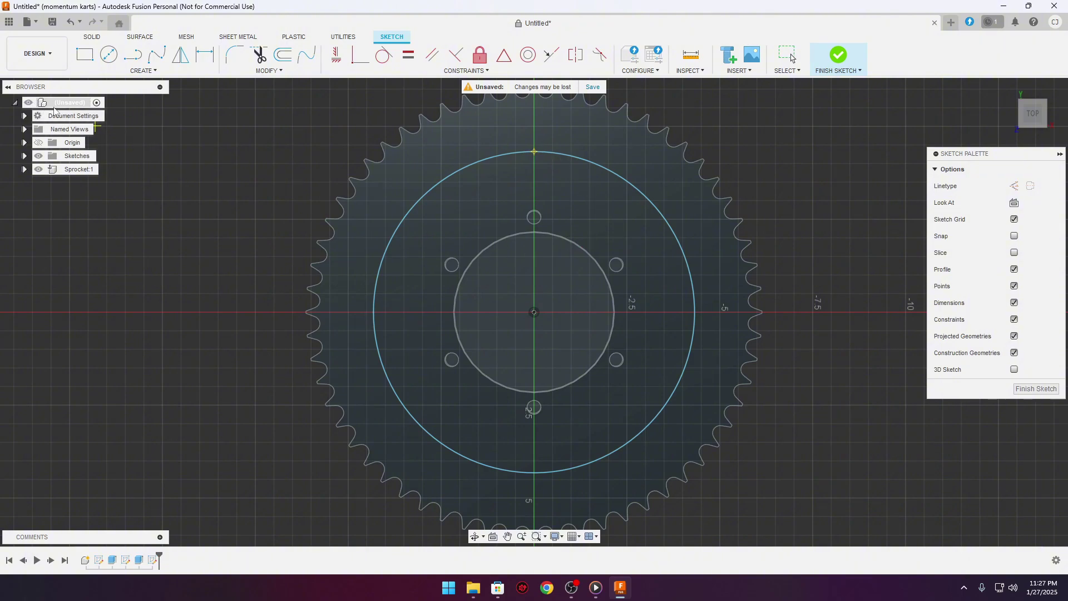
{"action": "left_click", "coordinate": [98, 71]}
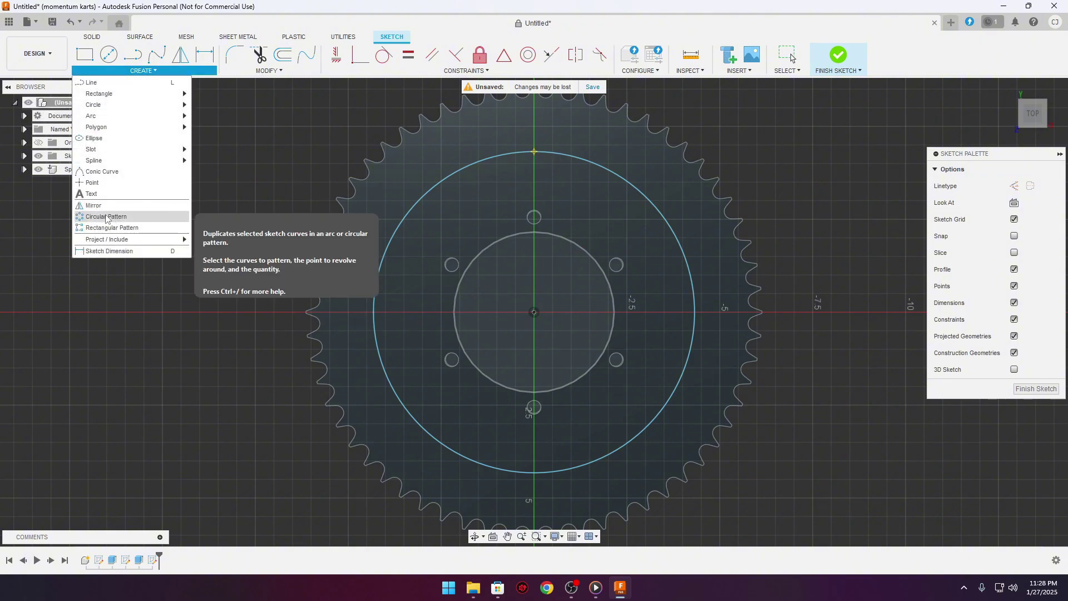
{"action": "left_click", "coordinate": [90, 217]}
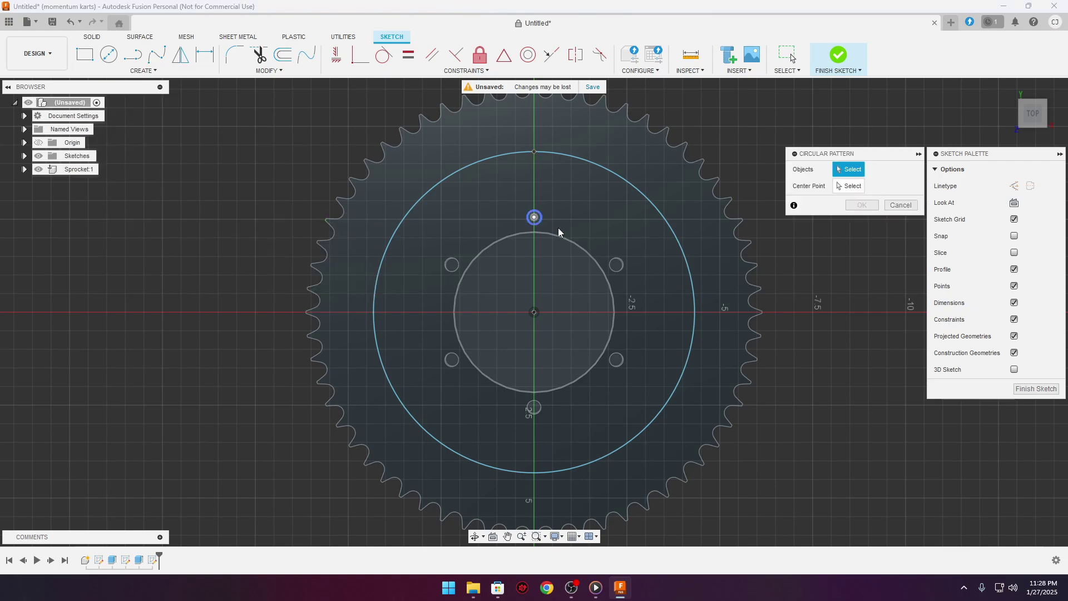
{"action": "left_click", "coordinate": [535, 153]}
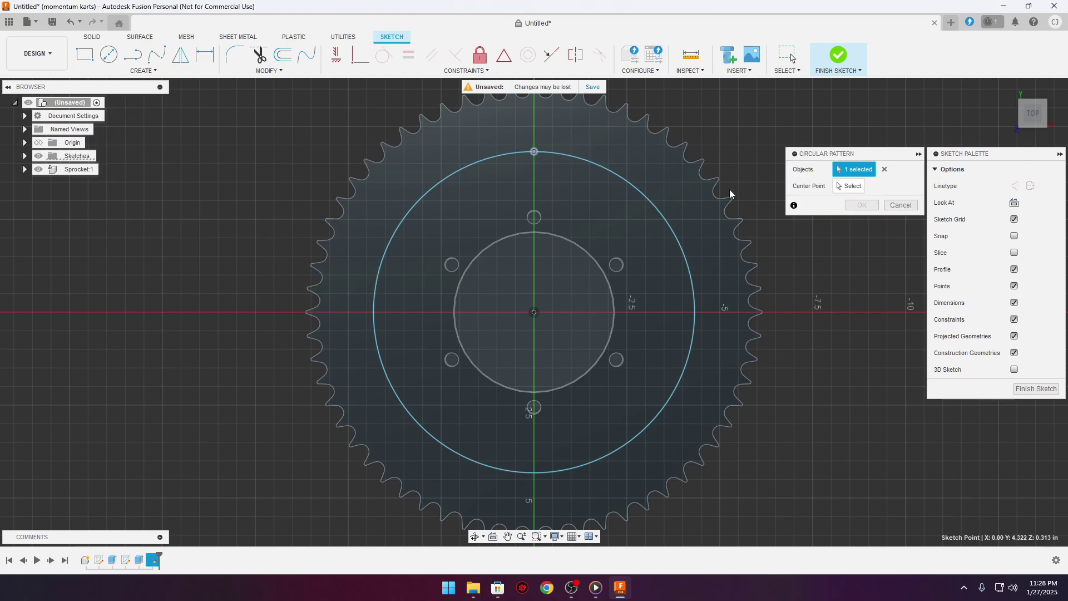
{"action": "left_click", "coordinate": [863, 189]}
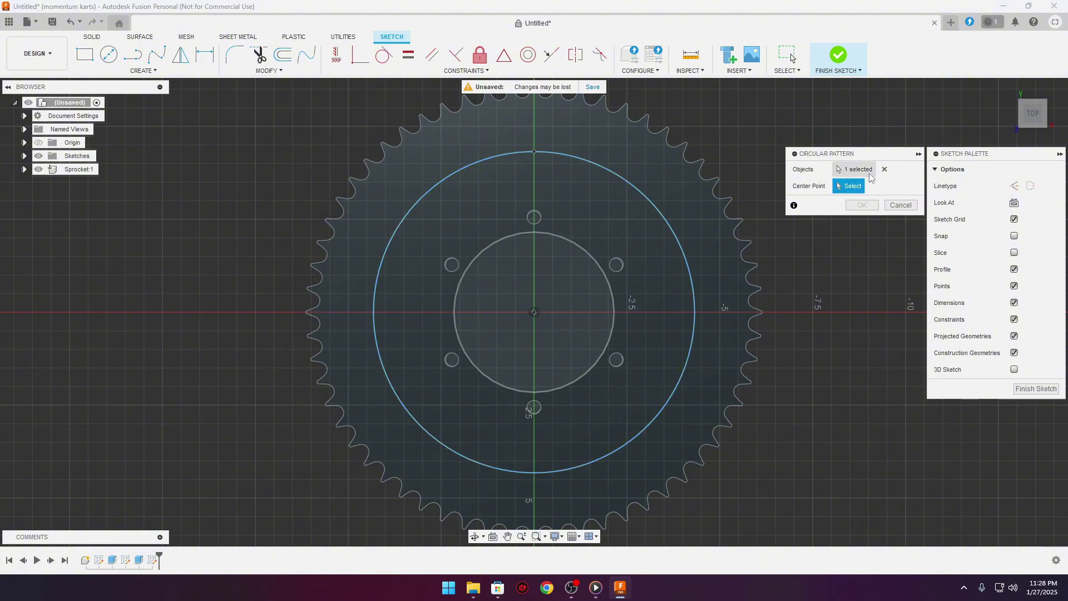
{"action": "left_click", "coordinate": [535, 311]}
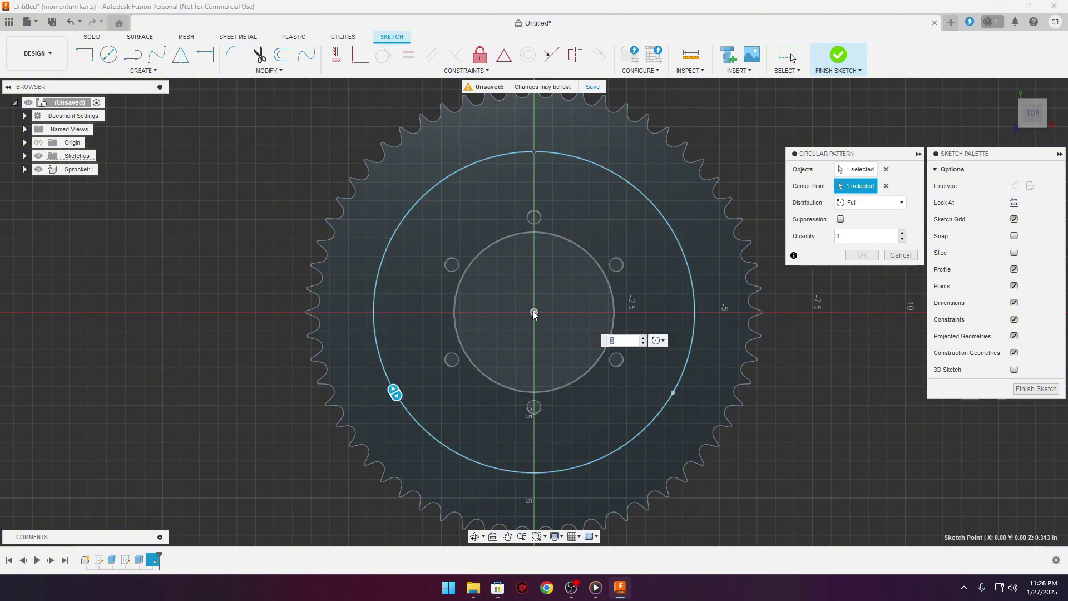
{"action": "left_click", "coordinate": [843, 237]}
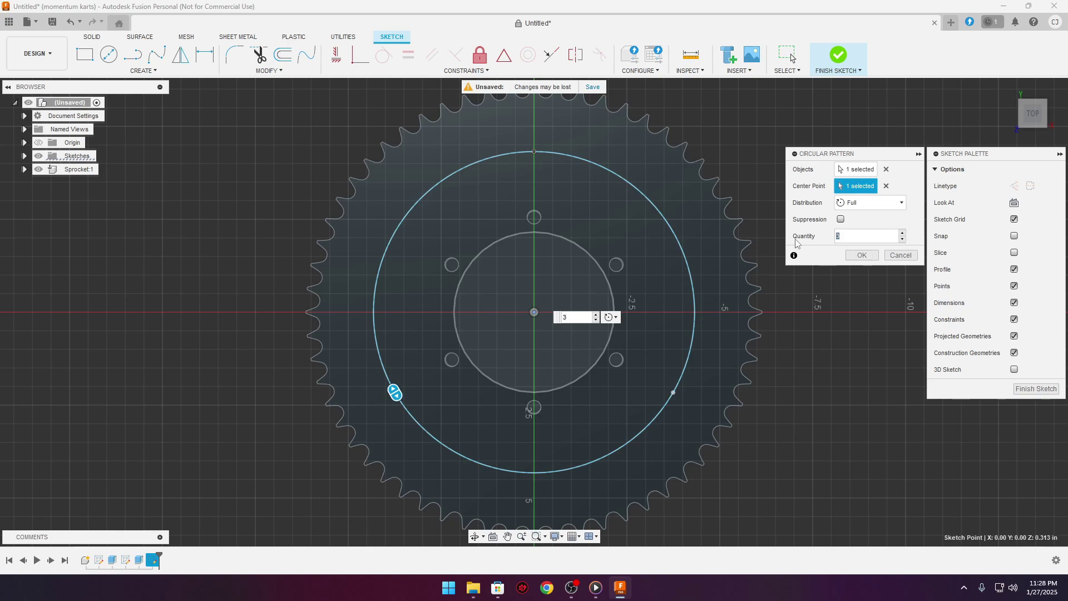
{"action": "type", "text": "10"}
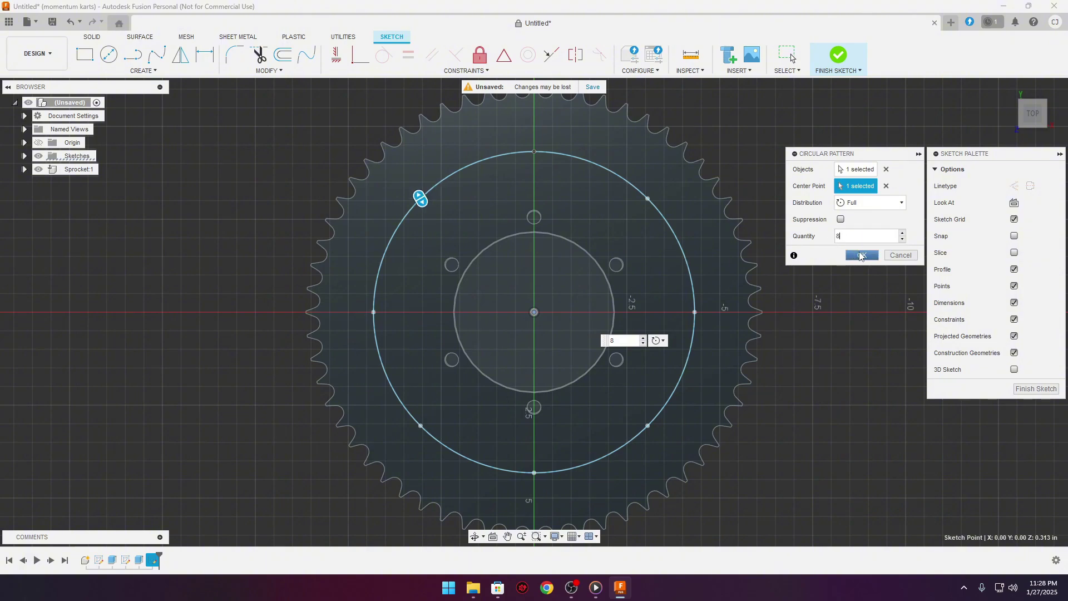
{"action": "left_click", "coordinate": [861, 255]}
- Draw a 2 in diameter circle centred on each of the eight patterned points
{"action": "key", "text": "c"}
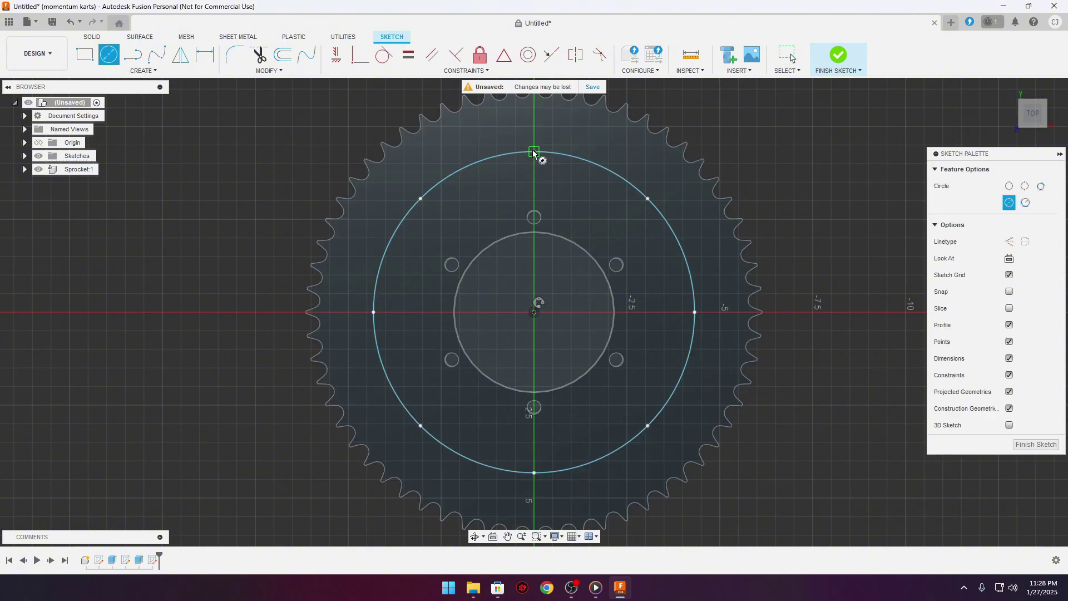
{"action": "left_click", "coordinate": [534, 152]}
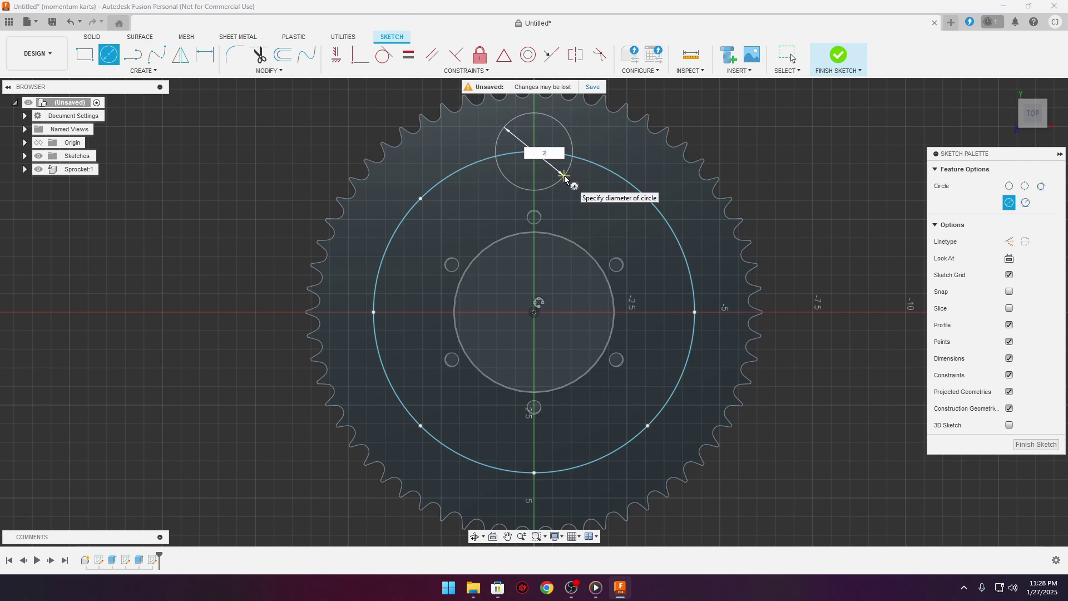
{"action": "type", "text": "2"}
{"action": "key", "text": "Return"}
{"action": "left_click", "coordinate": [647, 198]}
{"action": "type", "text": "2"}
{"action": "key", "text": "Return"}
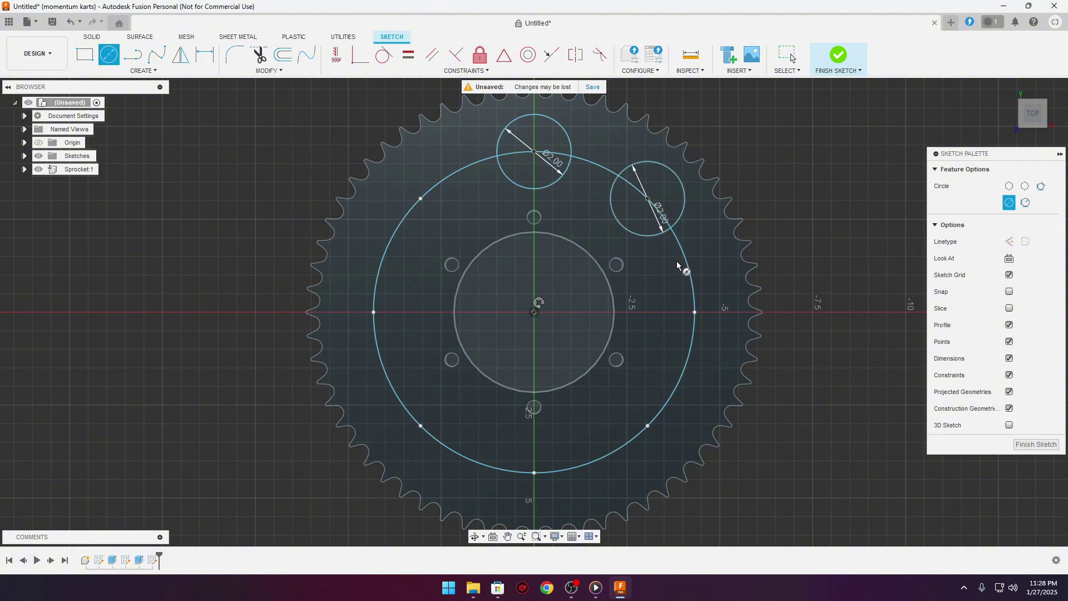
{"action": "left_click", "coordinate": [695, 312]}
{"action": "type", "text": "2"}
{"action": "key", "text": "Return"}
{"action": "left_click", "coordinate": [648, 425]}
{"action": "type", "text": "2"}
{"action": "key", "text": "Return"}
{"action": "left_click", "coordinate": [421, 426]}
{"action": "type", "text": "2"}
{"action": "key", "text": "Return"}
{"action": "left_click", "coordinate": [374, 313]}
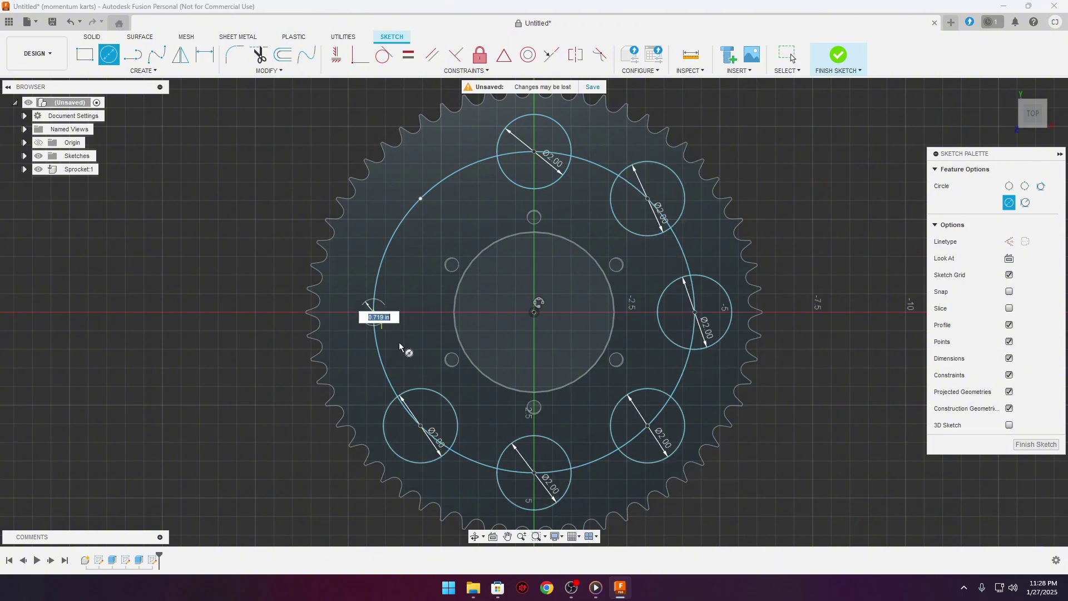
{"action": "type", "text": "2"}
{"action": "key", "text": "Return"}
{"action": "left_click", "coordinate": [421, 199]}
{"action": "type", "text": "2"}
{"action": "key", "text": "Return"}
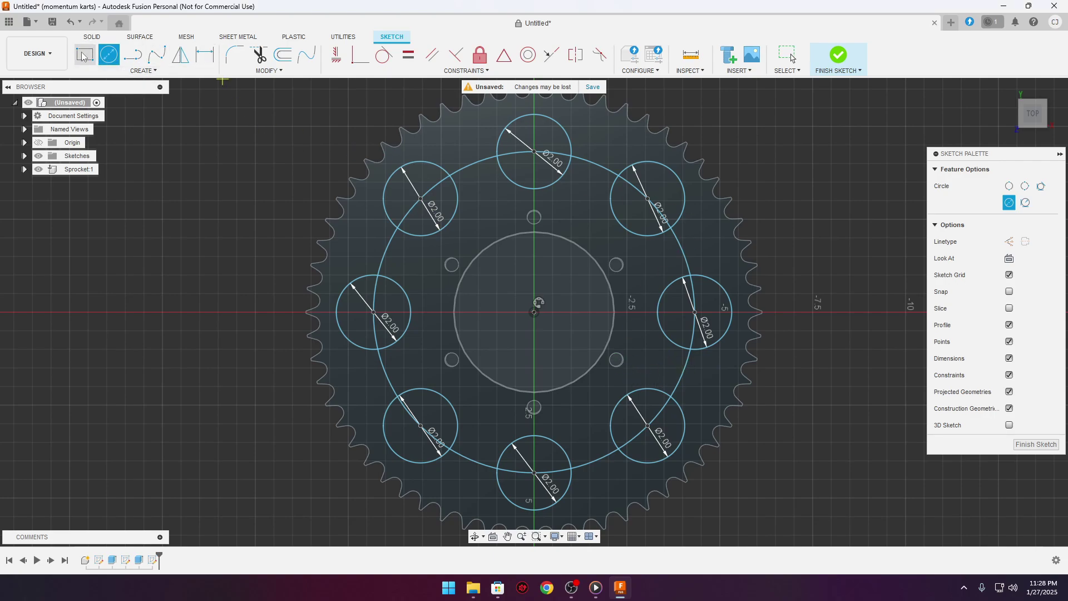
- Extrude both halves of all eight 2 in circles downward to cut the lightening holes through the sprocket
{"action": "left_click", "coordinate": [93, 38]}
{"action": "left_click", "coordinate": [109, 57]}
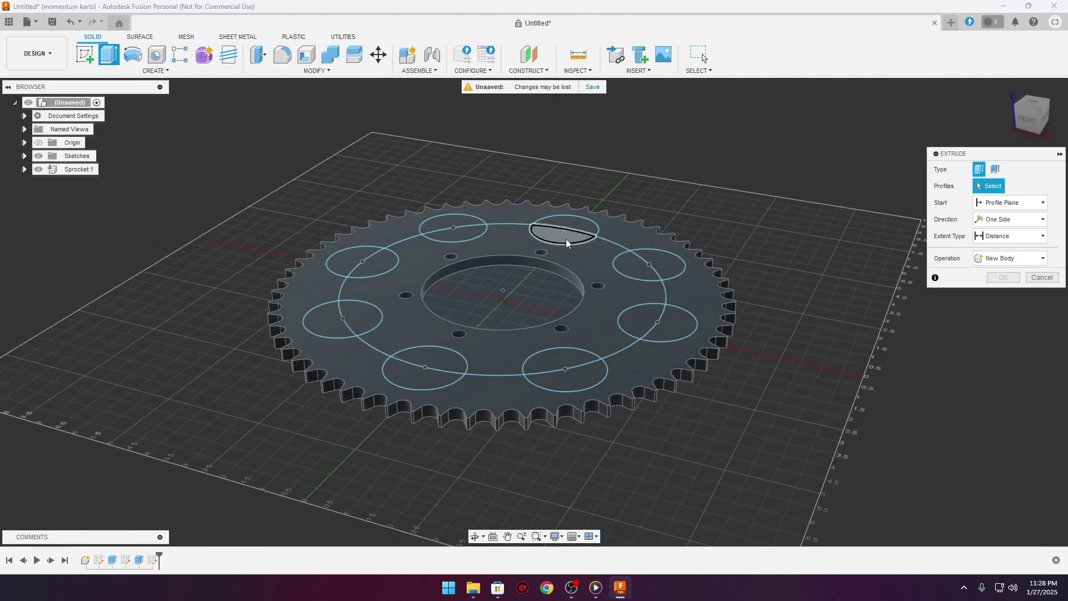
{"action": "left_click", "coordinate": [568, 238]}
{"action": "left_click", "coordinate": [566, 223]}
{"action": "left_click", "coordinate": [457, 235]}
{"action": "left_click", "coordinate": [450, 221]}
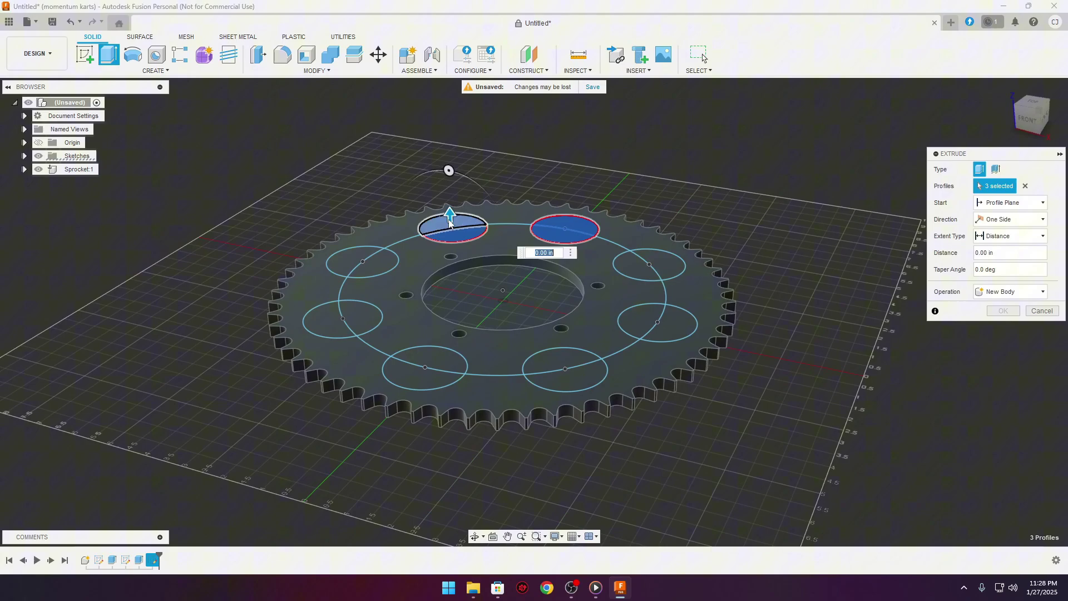
{"action": "left_click", "coordinate": [374, 263]}
{"action": "left_click", "coordinate": [346, 257]}
{"action": "left_click", "coordinate": [332, 319]}
{"action": "left_click", "coordinate": [360, 315]}
{"action": "left_click", "coordinate": [436, 357]}
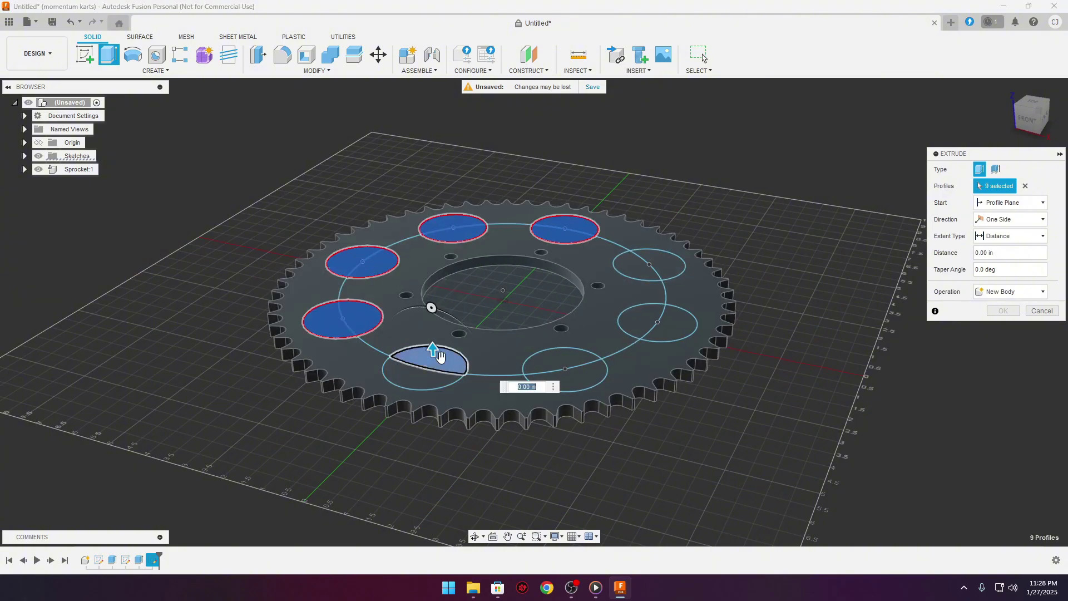
{"action": "left_click", "coordinate": [413, 380]}
{"action": "left_click", "coordinate": [569, 382]}
{"action": "left_click", "coordinate": [557, 357]}
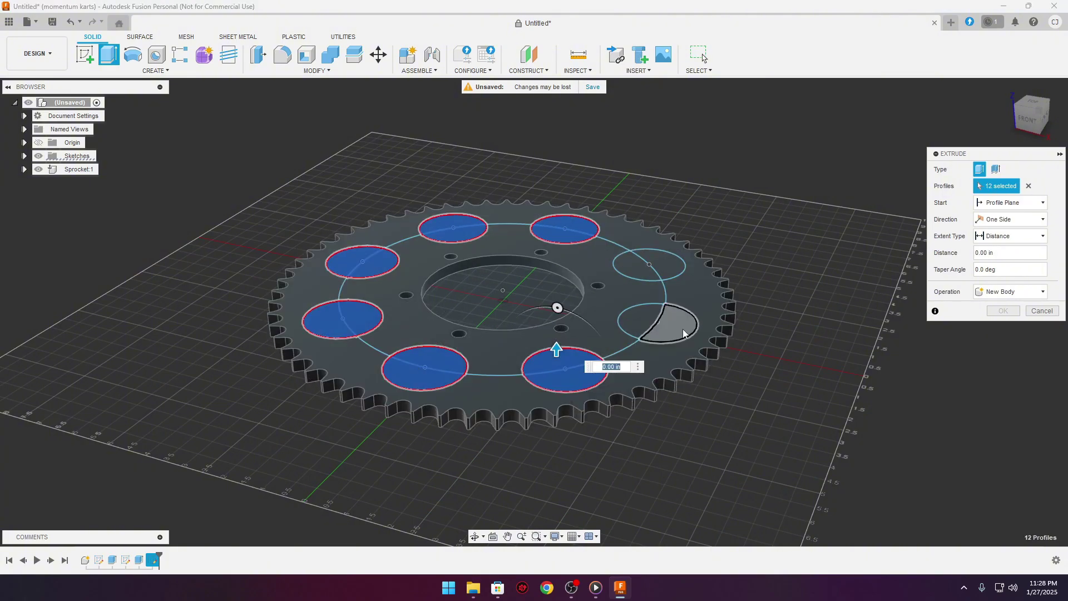
{"action": "left_click", "coordinate": [640, 329]}
{"action": "left_click", "coordinate": [677, 317]}
{"action": "left_click", "coordinate": [634, 266]}
{"action": "left_click", "coordinate": [667, 266]}
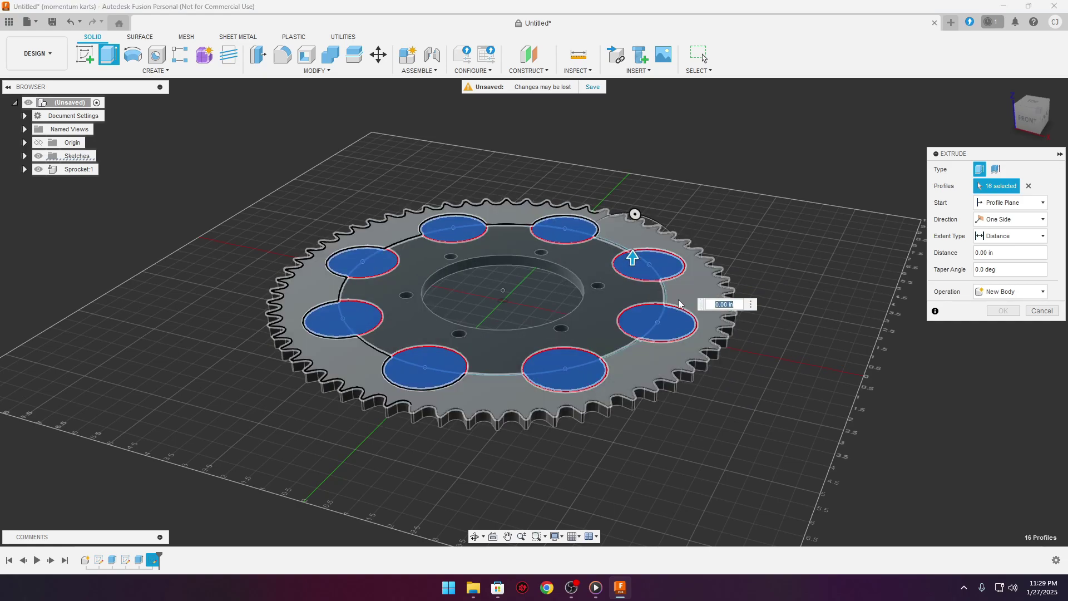
{"action": "left_click_drag", "start_coordinate": [633, 257], "coordinate": [628, 352]}
{"action": "key", "text": "Return"}
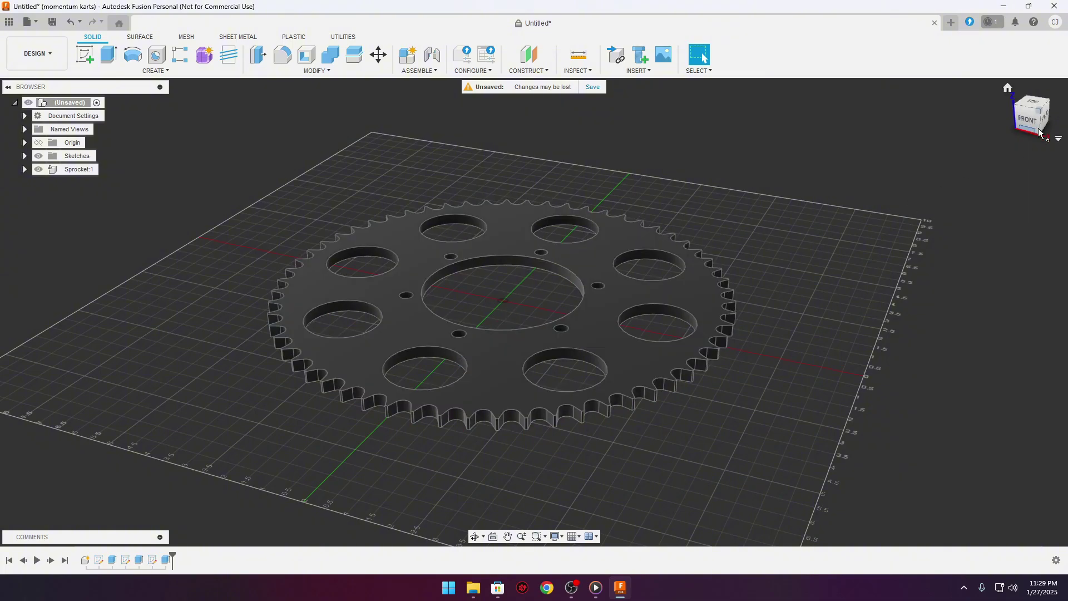
- Export the sprocket as a STEP file named "ds 5.0 60t sprocket" to the Downloads folder
{"action": "mouse_move", "coordinate": [1030, 101]}
{"action": "left_mouse_down"}
{"action": "mouse_move", "coordinate": [1046, 140]}
{"action": "mouse_move", "coordinate": [1035, 157]}
{"action": "mouse_move", "coordinate": [1019, 146]}
{"action": "left_mouse_up"}
{"action": "mouse_move", "coordinate": [923, 300]}
{"action": "left_mouse_down"}
{"action": "mouse_move", "coordinate": [824, 334]}
{"action": "mouse_move", "coordinate": [814, 287]}
{"action": "left_mouse_up"}
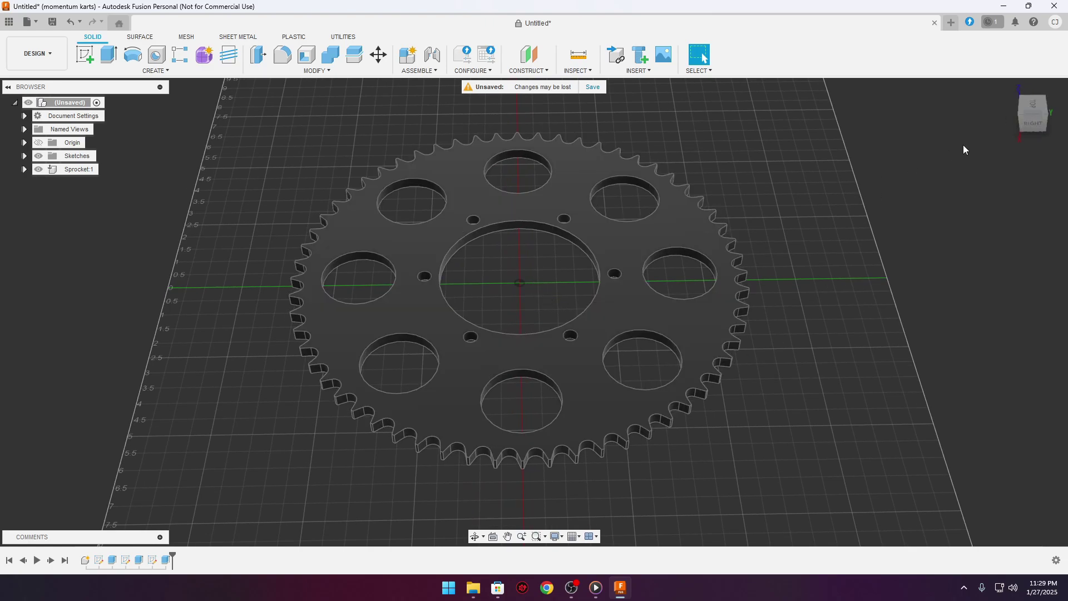
{"action": "left_click", "coordinate": [28, 23]}
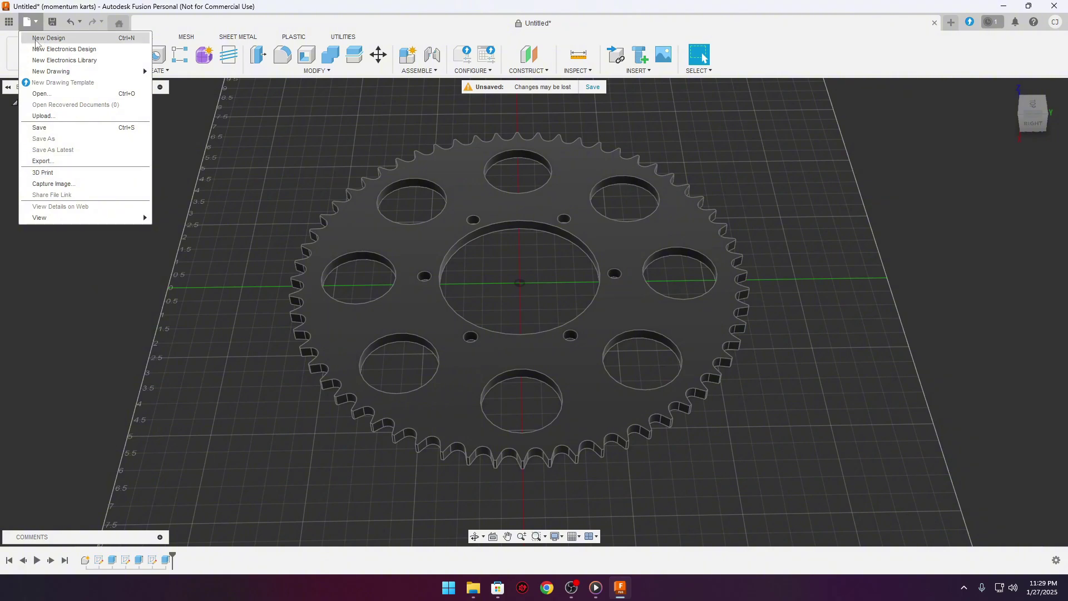
{"action": "left_click", "coordinate": [54, 163]}
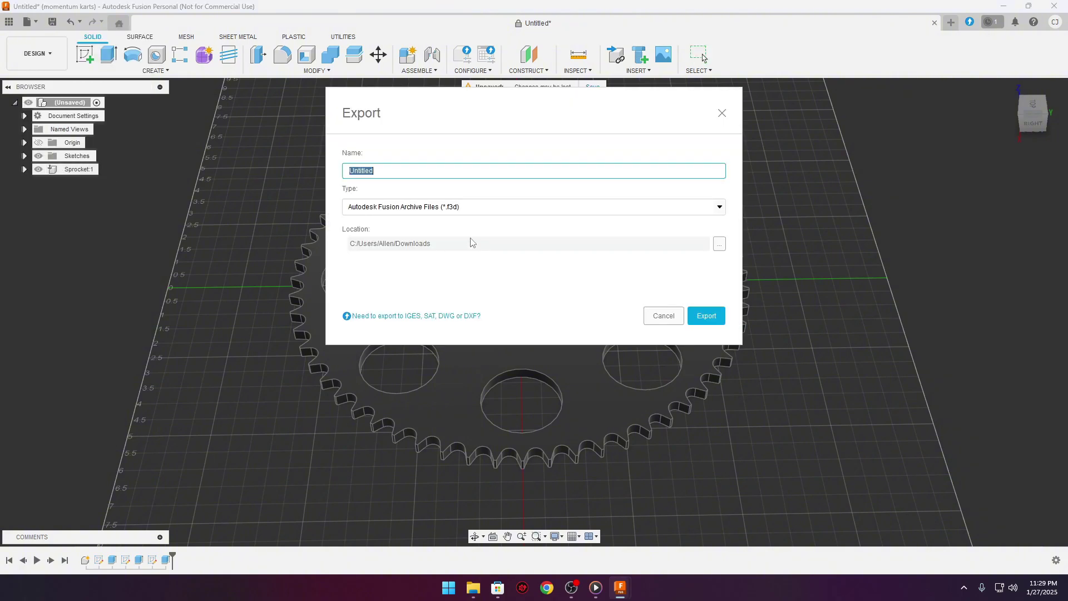
{"action": "left_click", "coordinate": [571, 211]}
{"action": "scroll", "coordinate": [351, 285], "scroll_direction": "down", "scroll_amount": 2}
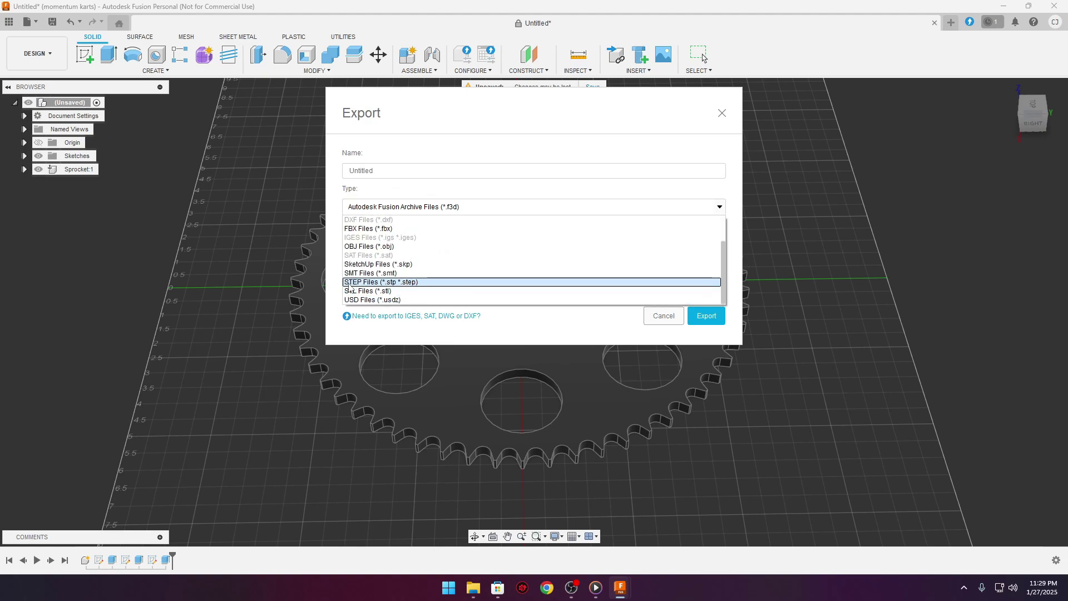
{"action": "left_click", "coordinate": [378, 282]}
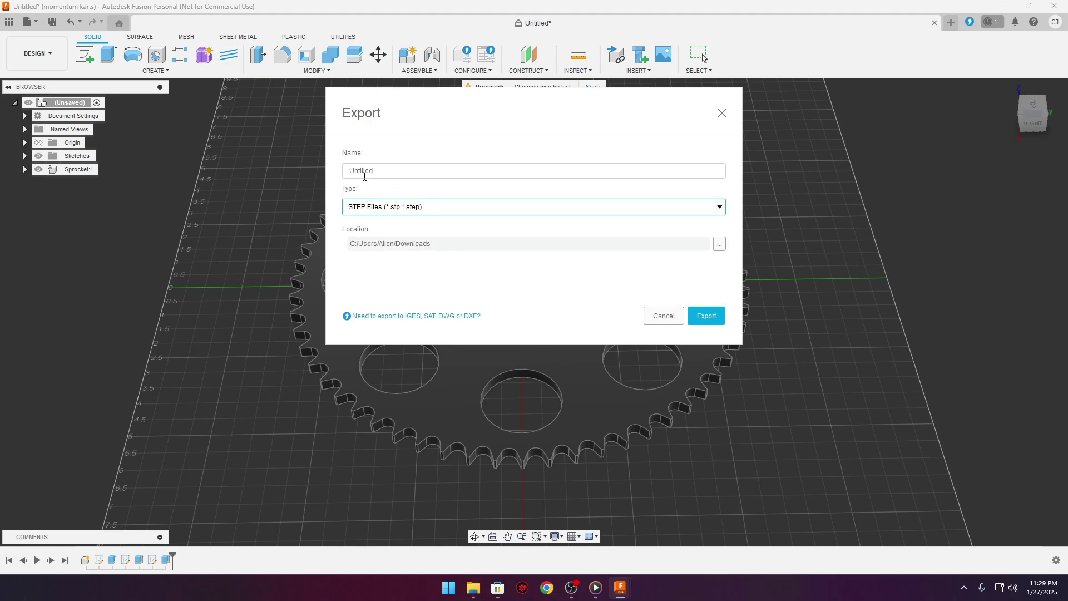
{"action": "double_click", "coordinate": [364, 175]}
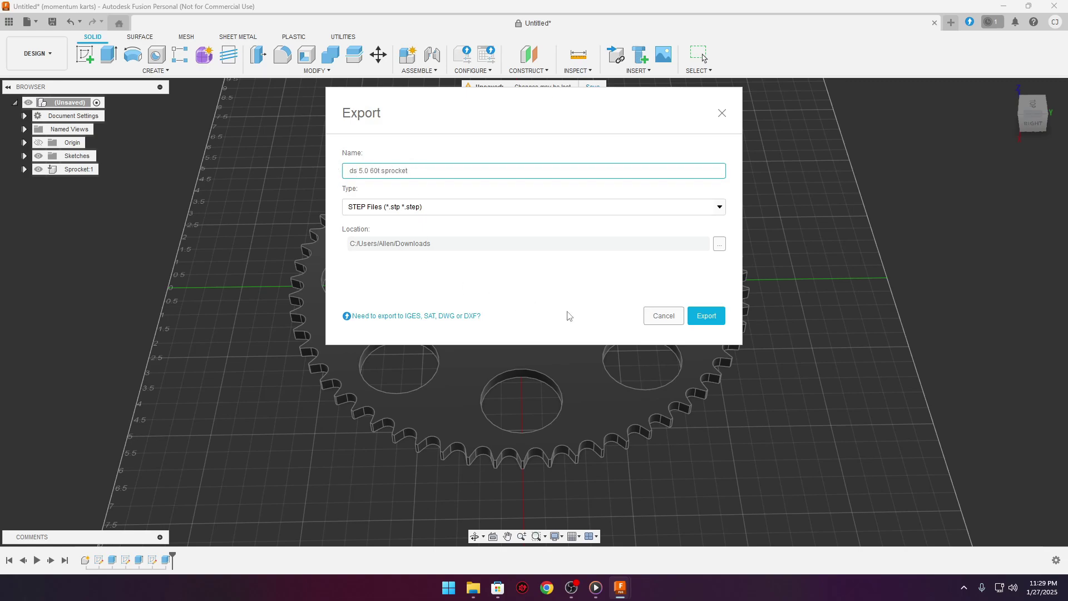
{"action": "left_click", "coordinate": [428, 271]}
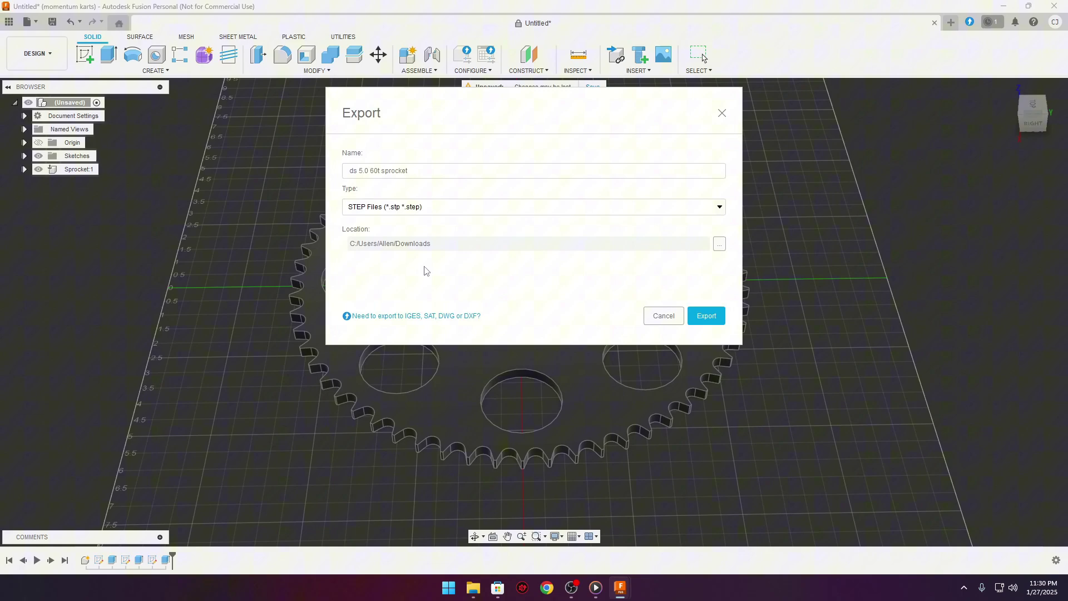
{"action": "left_click", "coordinate": [705, 316]}
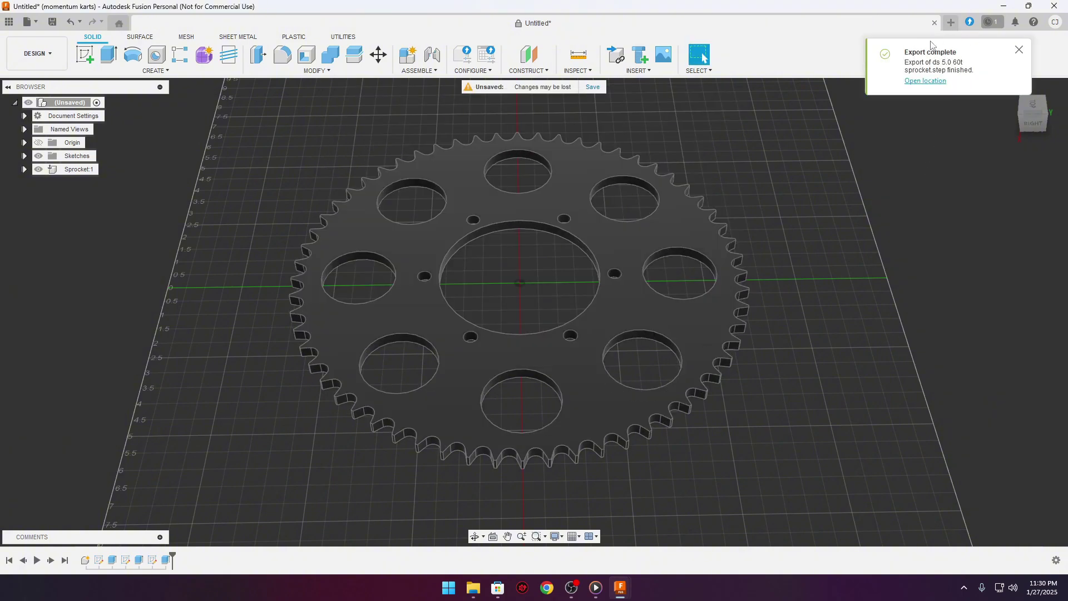
- Close Fusion, choosing to save the unsaved changes to the untitled design
{"action": "left_click", "coordinate": [1064, 7]}
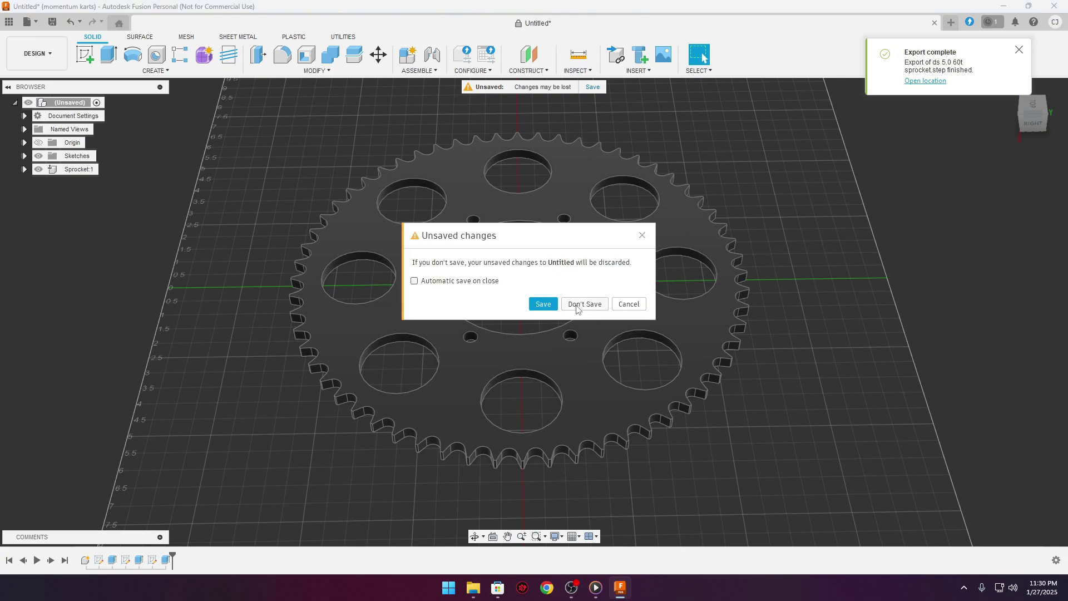
{"action": "left_click", "coordinate": [544, 304]}
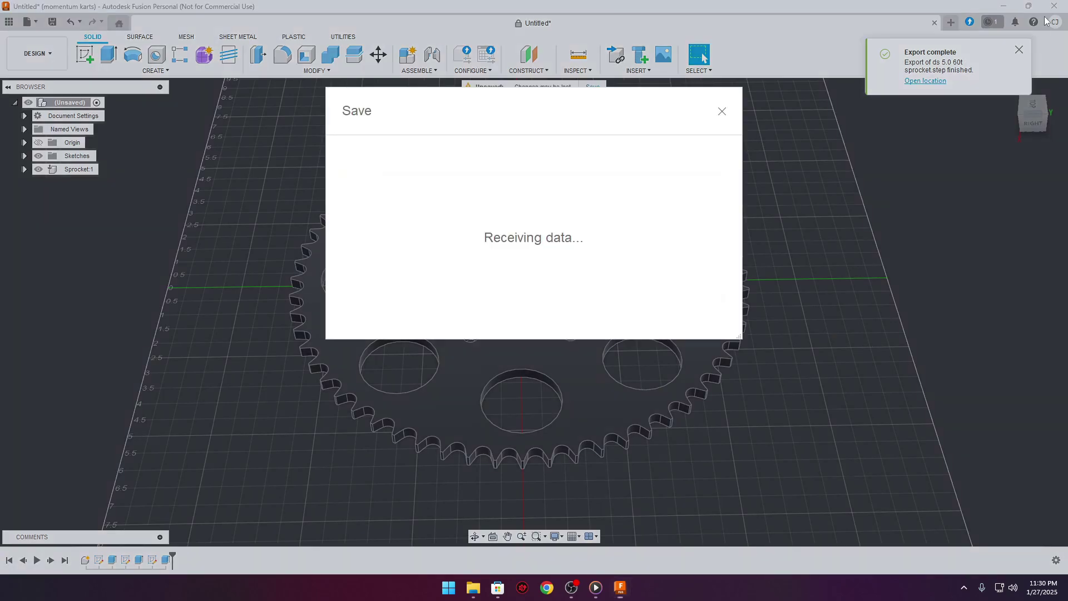
{"action": "left_click", "coordinate": [705, 310]}
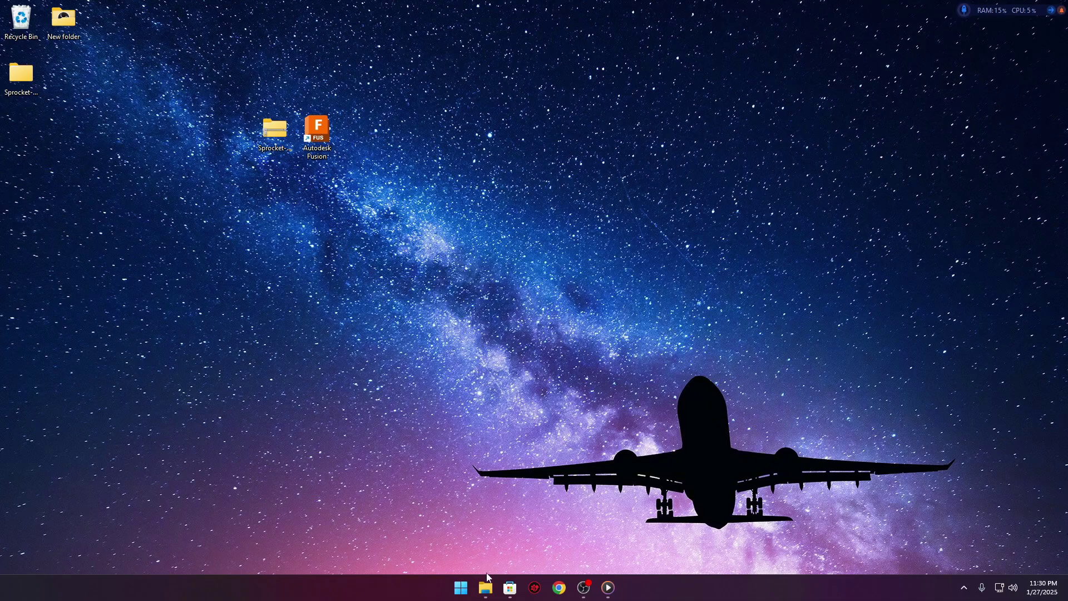
- Switch to File Explorer and move the exported STEP file from the Downloads folder onto the desktop
{"action": "mouse_move", "coordinate": [486, 581]}
{"action": "left_click", "coordinate": [536, 504]}
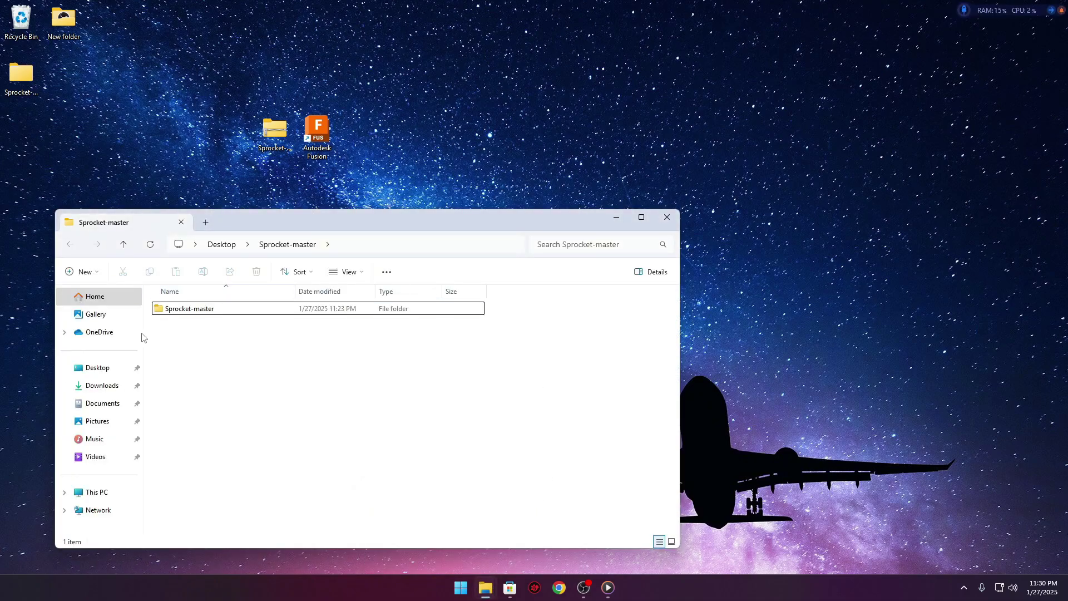
{"action": "left_click", "coordinate": [101, 386]}
{"action": "left_click_drag", "start_coordinate": [189, 325], "coordinate": [167, 146]}
{"action": "left_click", "coordinate": [667, 217]}
{"action": "left_click_drag", "start_coordinate": [192, 83], "coordinate": [411, 89]}
{"action": "left_click", "coordinate": [486, 588]}
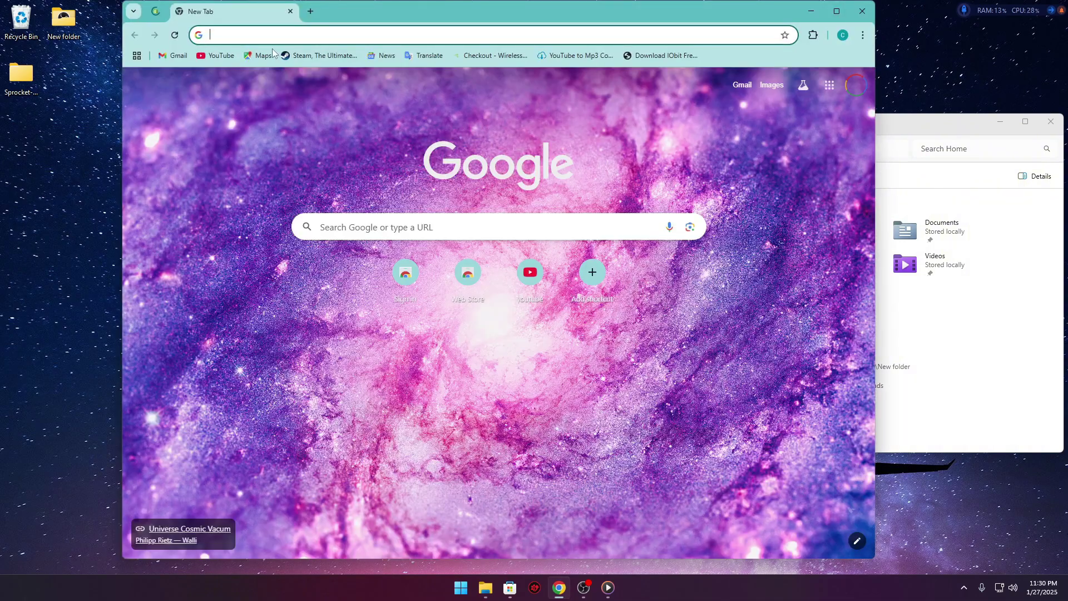
- Switch to Chrome, search the web for "send cut send" and open the account's parts page on the SendCutSend site
{"action": "type", "text": "send"}
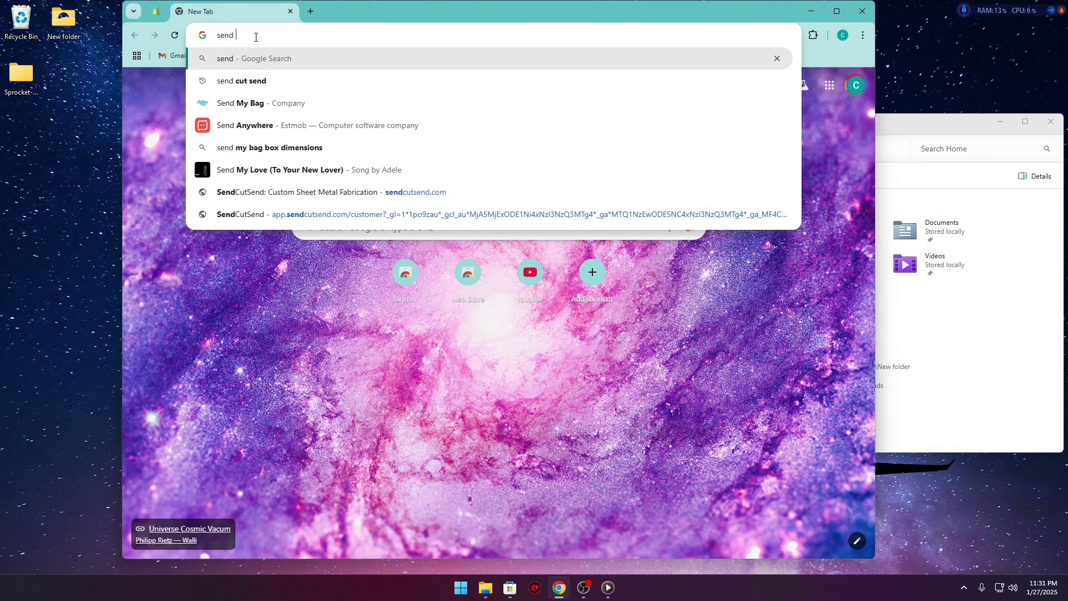
{"action": "left_click", "coordinate": [281, 83]}
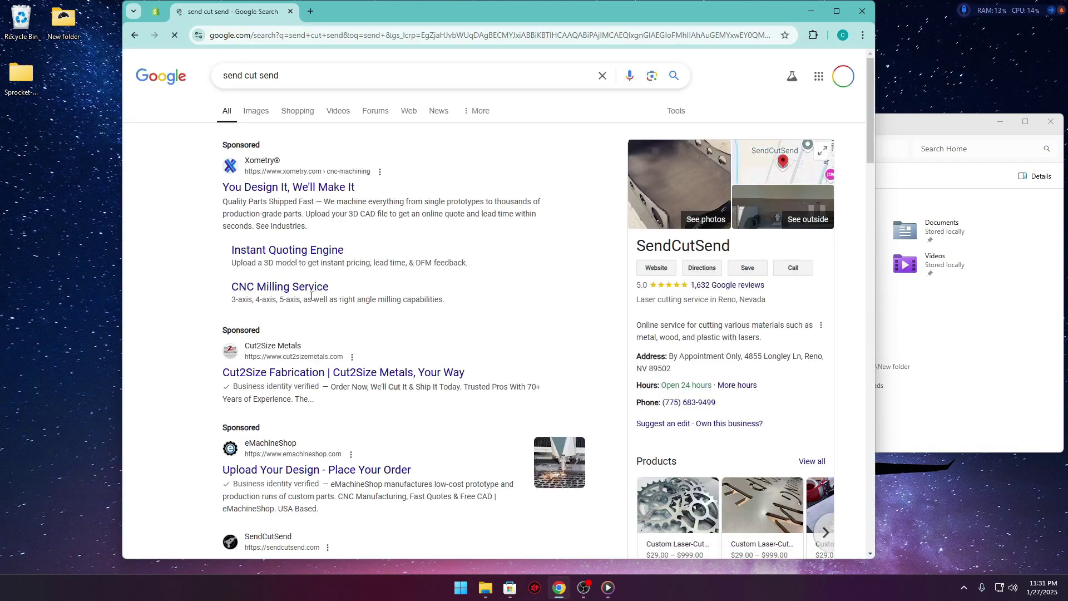
{"action": "scroll", "coordinate": [264, 473], "scroll_direction": "down", "scroll_amount": 3}
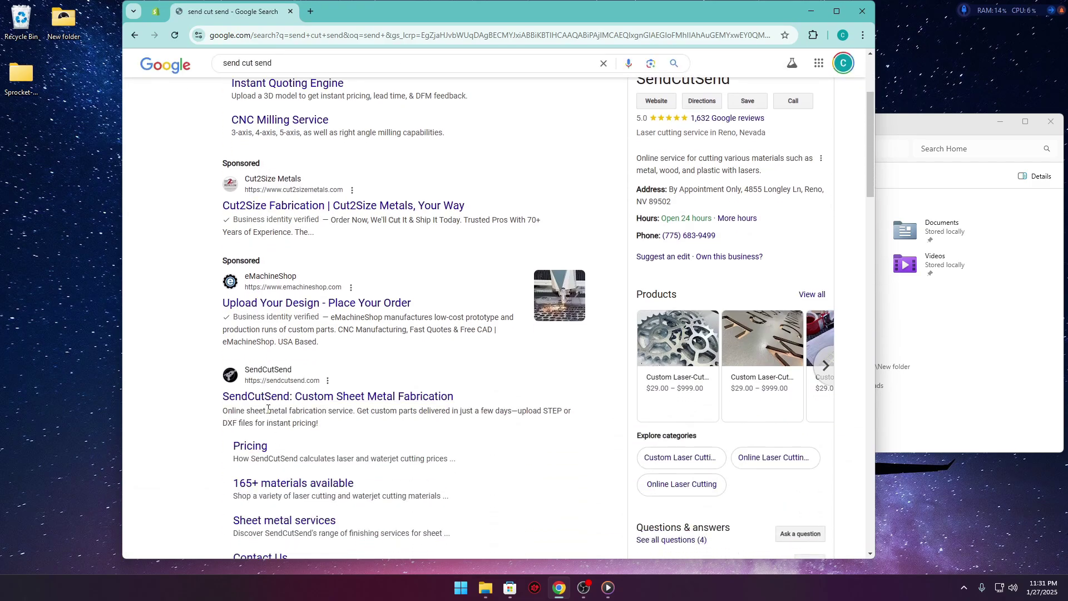
{"action": "left_click", "coordinate": [274, 398]}
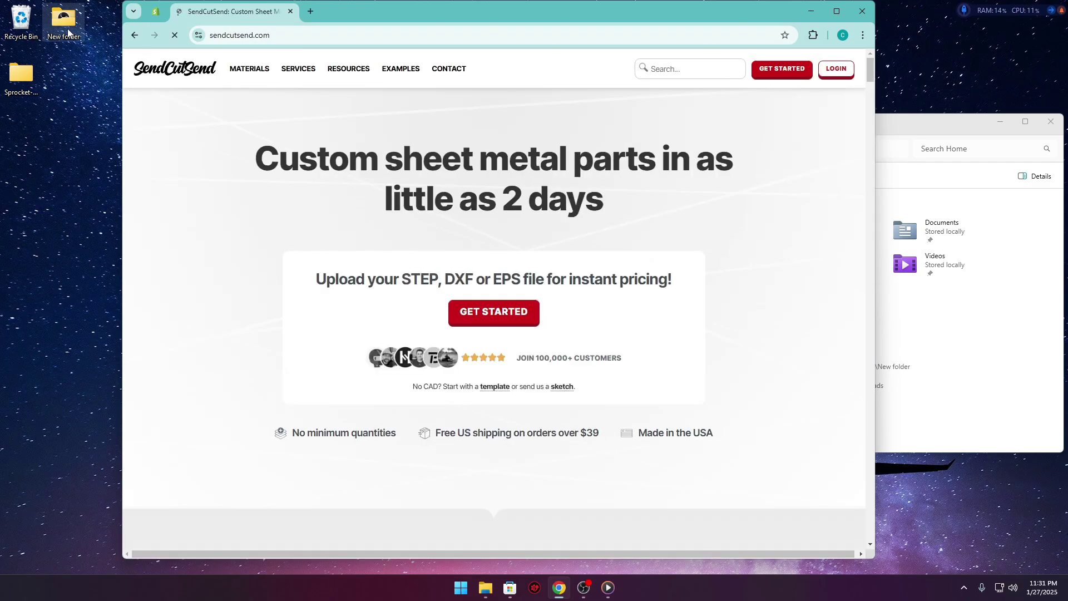
{"action": "left_click", "coordinate": [785, 69]}
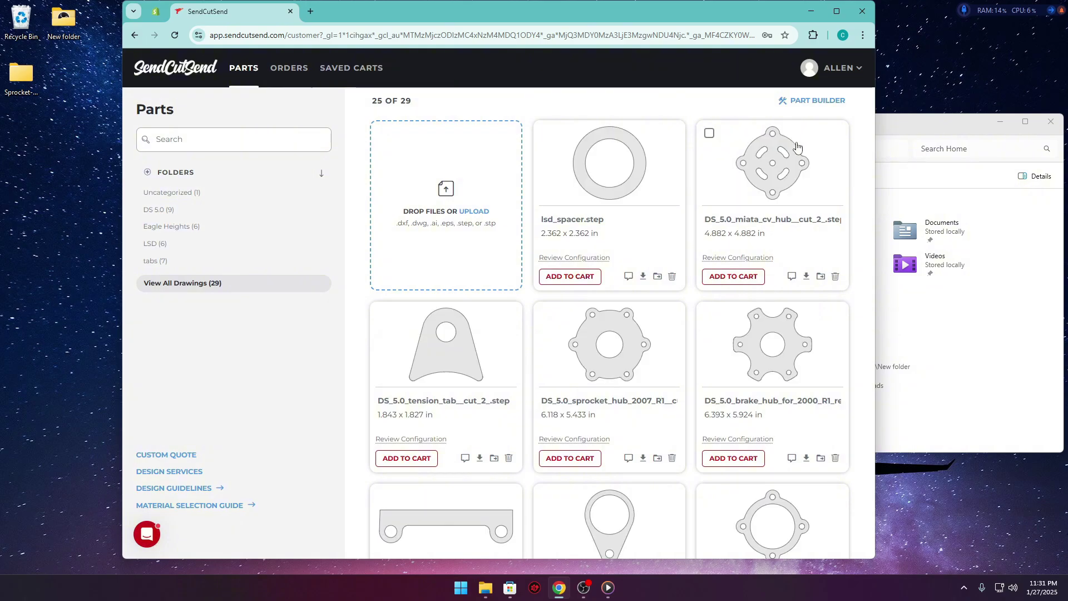
- Upload "ds 5.0 60t sprocket.step" from the Desktop folder to the parts list
{"action": "left_click", "coordinate": [467, 223]}
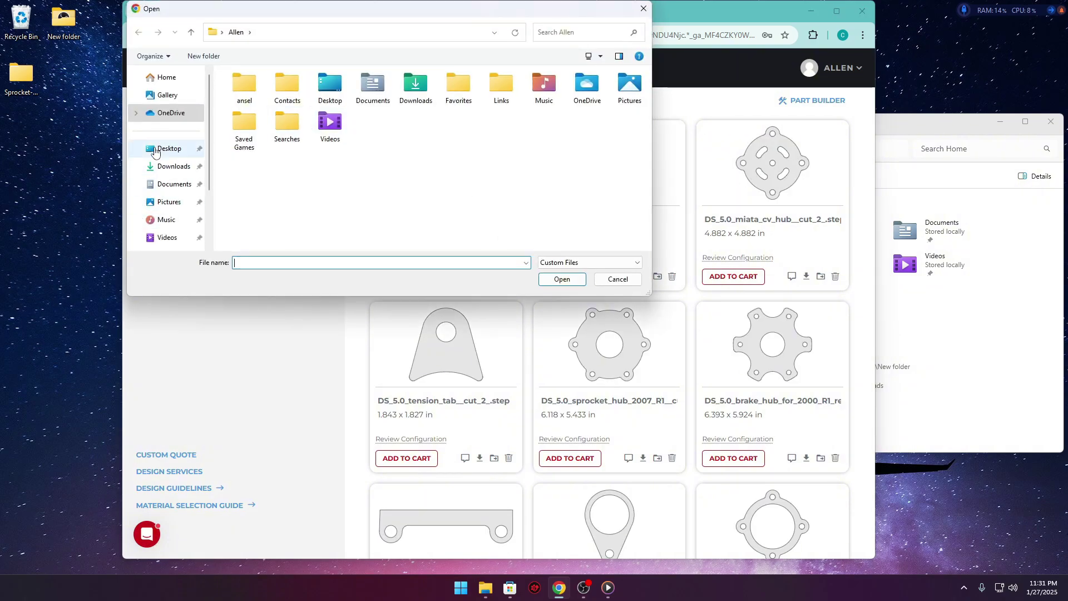
{"action": "left_click", "coordinate": [167, 166]}
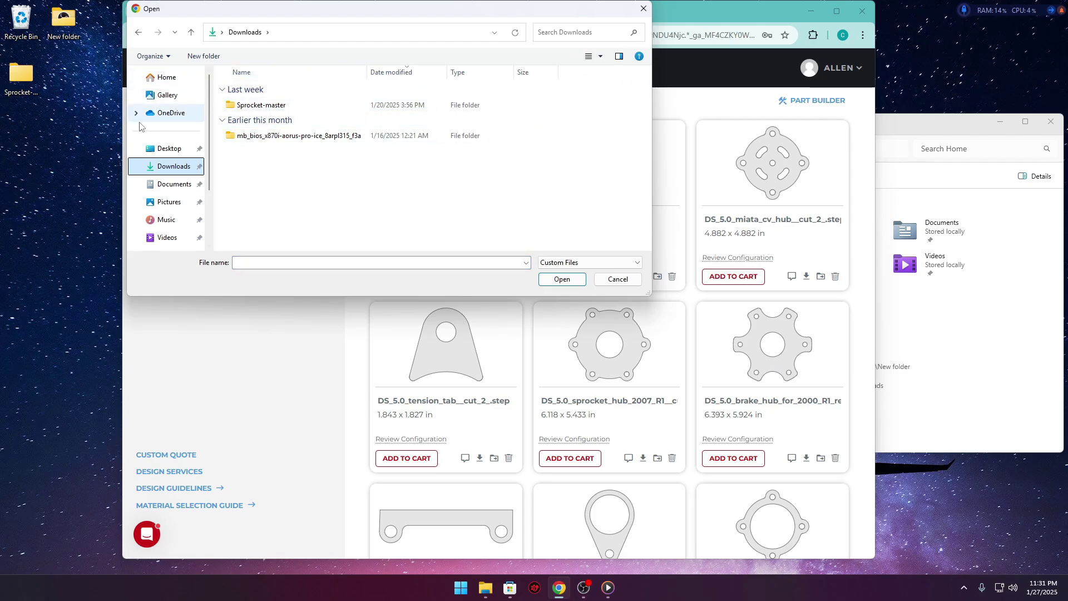
{"action": "left_click", "coordinate": [162, 149]}
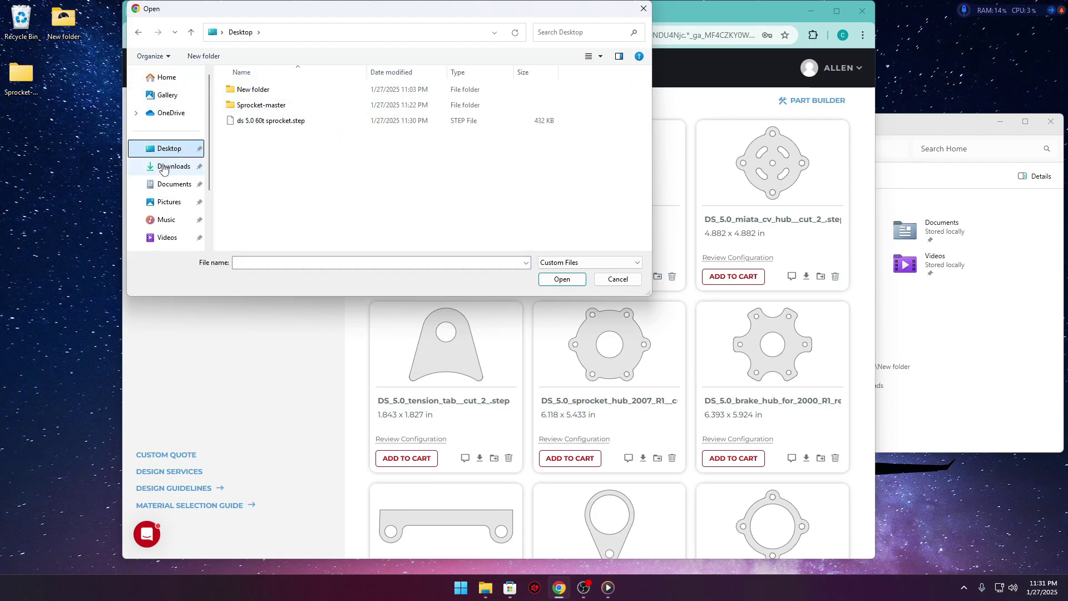
{"action": "left_click", "coordinate": [271, 121]}
{"action": "left_click", "coordinate": [562, 278]}
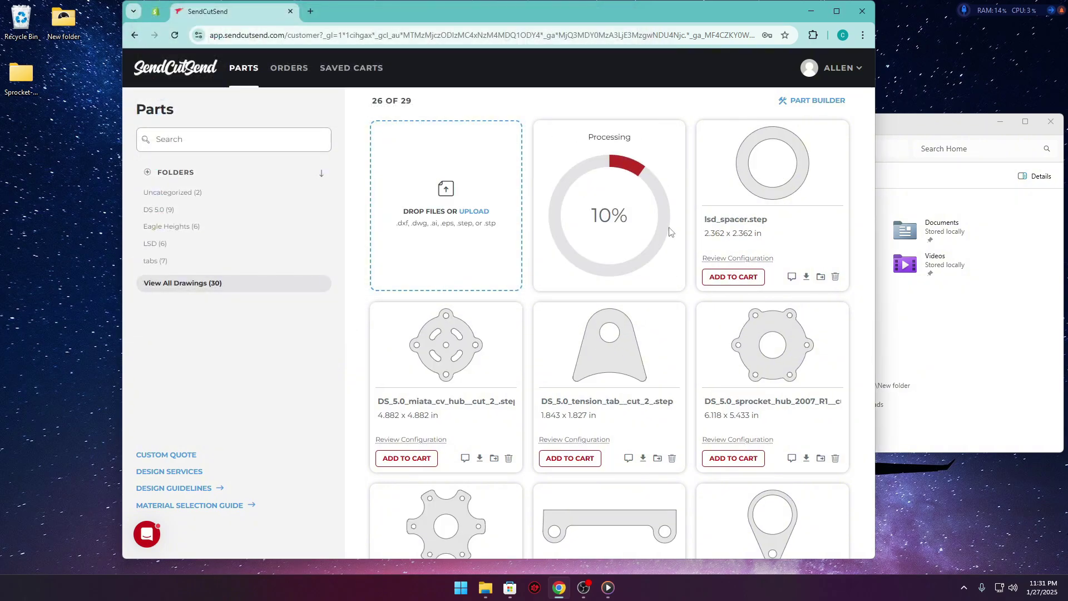
- Maximize the browser window and choose A36/1008 mild steel from the steel metals as the sprocket's material
{"action": "left_click", "coordinate": [838, 11]}
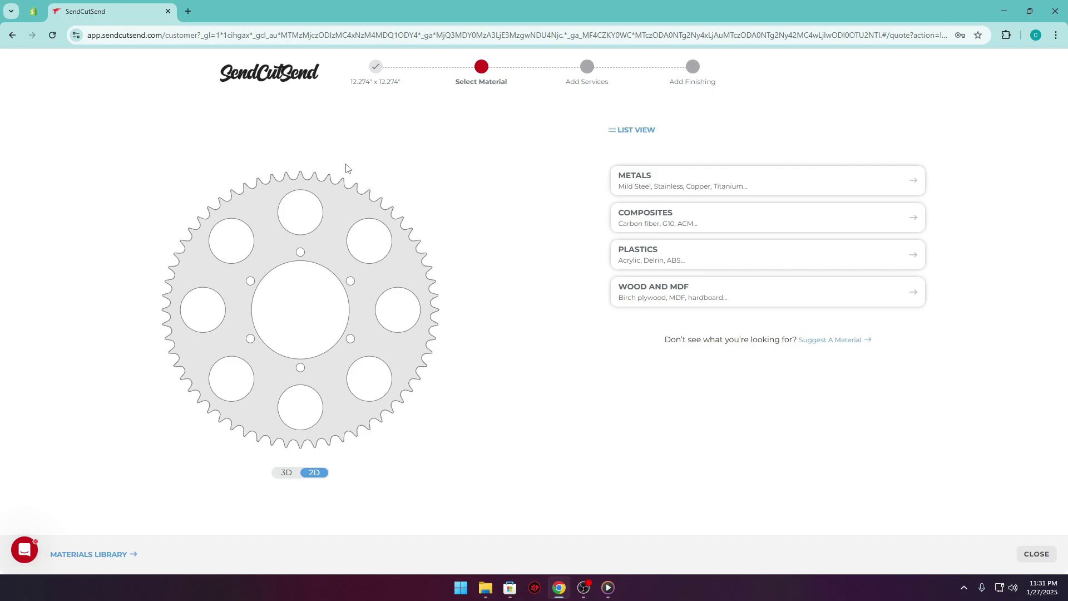
{"action": "left_click", "coordinate": [684, 186]}
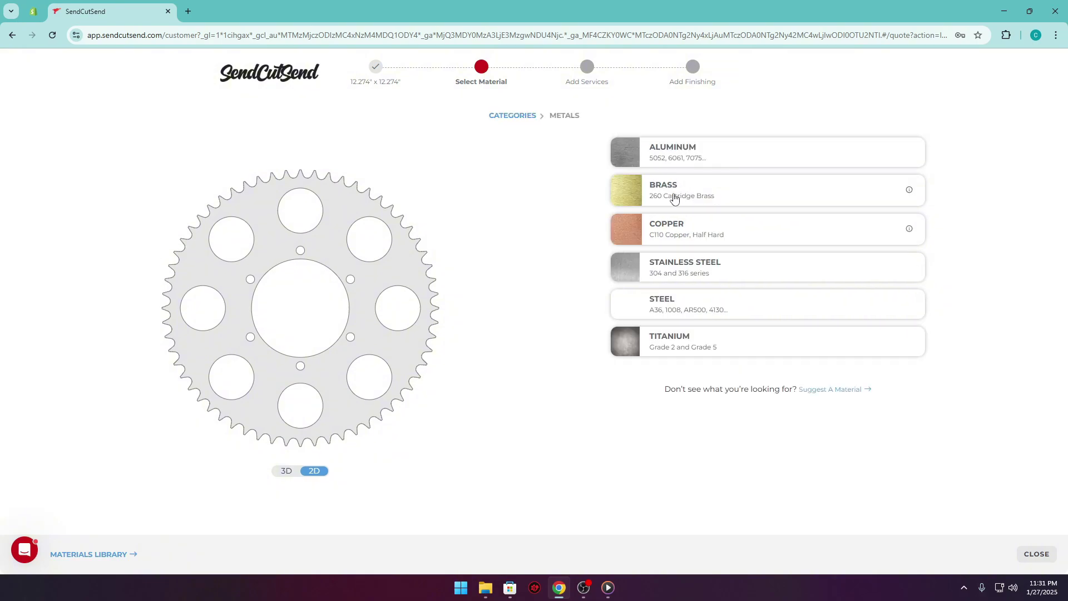
{"action": "left_click", "coordinate": [680, 304]}
{"action": "left_click", "coordinate": [696, 156]}
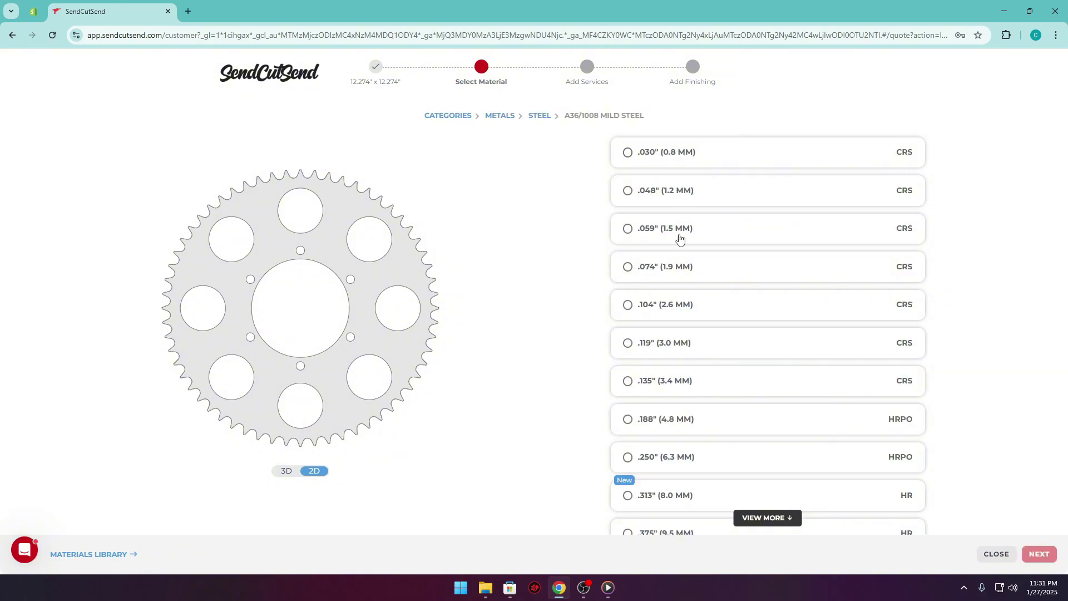
{"action": "scroll", "coordinate": [690, 412], "scroll_direction": "down", "scroll_amount": 2}
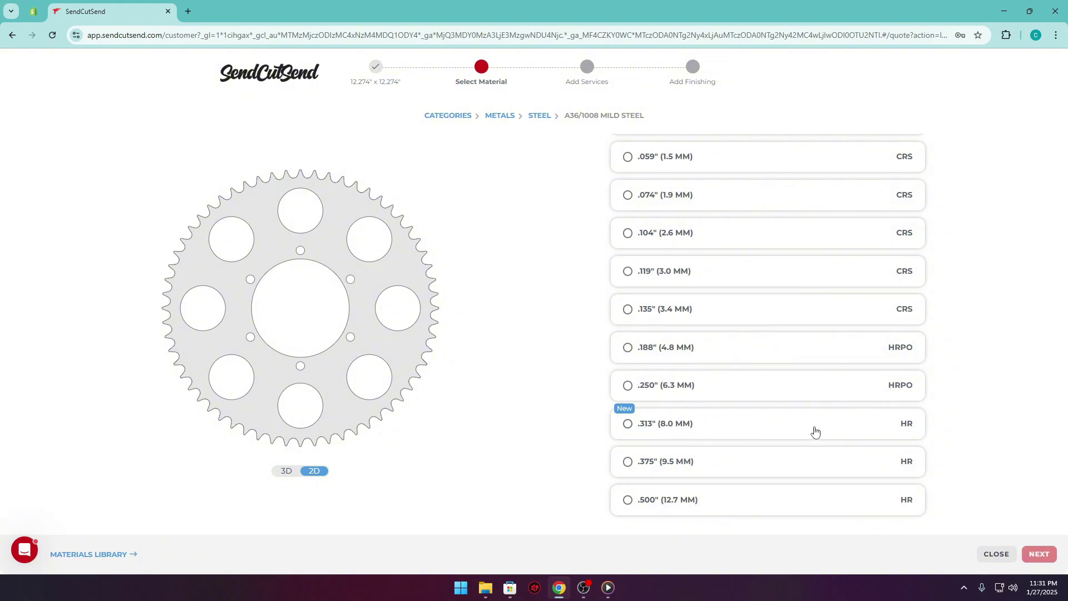
- Select the .313" (8.0 mm) thickness and compare its price at quantities of 1 and 2
{"action": "left_click", "coordinate": [629, 424]}
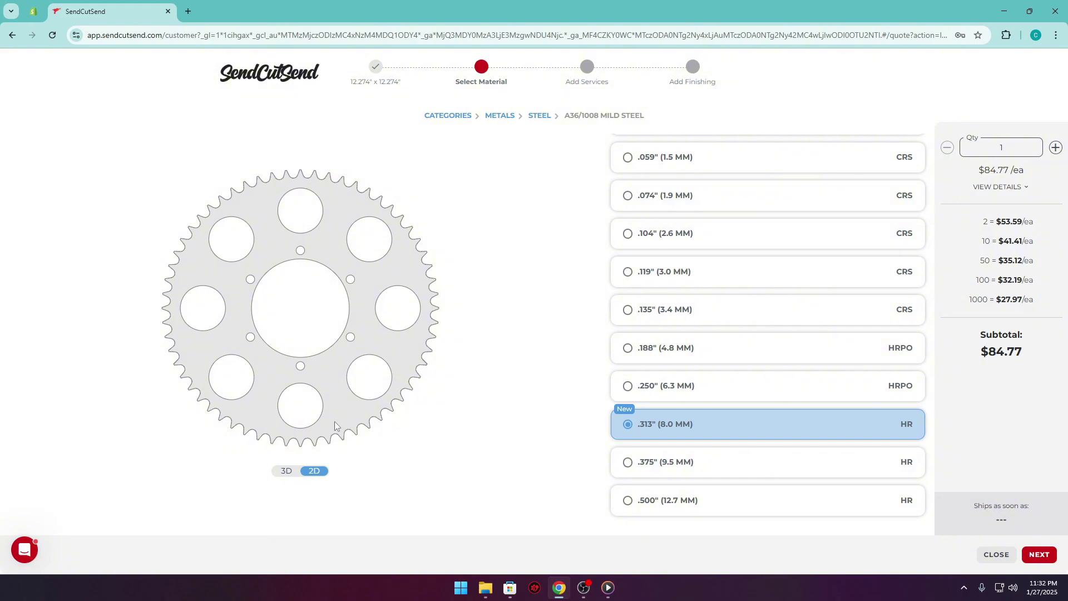
{"action": "left_click", "coordinate": [1055, 148]}
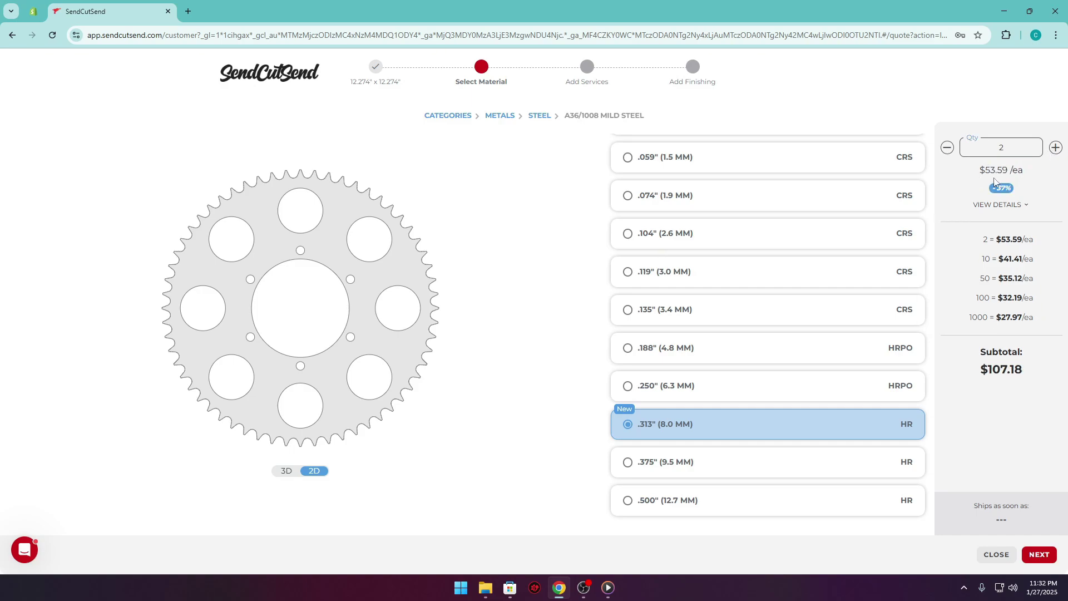
{"action": "left_click", "coordinate": [948, 149]}
{"action": "left_click", "coordinate": [1055, 147]}
- Switch the thickness to .250" (6.3 mm), compare its price for a single piece, and set the quantity to 2
{"action": "left_click", "coordinate": [638, 392]}
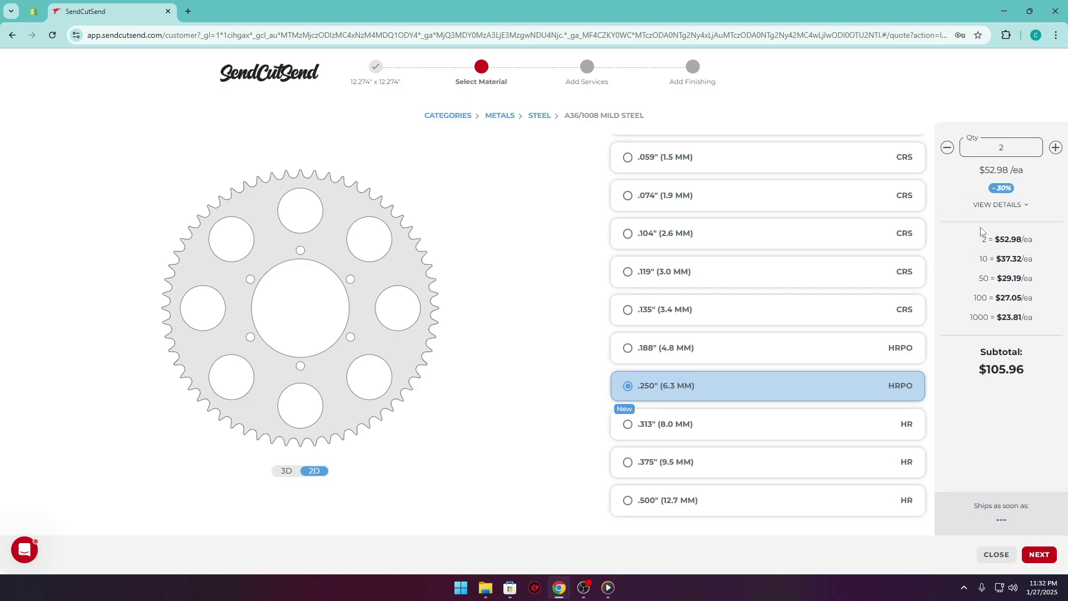
{"action": "left_click", "coordinate": [948, 148]}
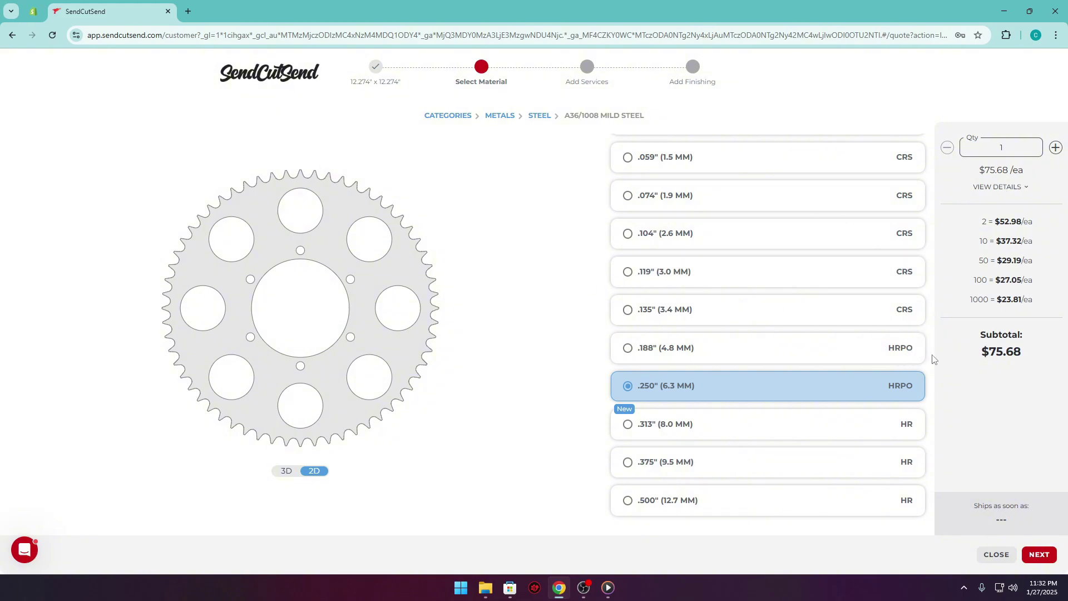
{"action": "left_click", "coordinate": [1055, 147]}
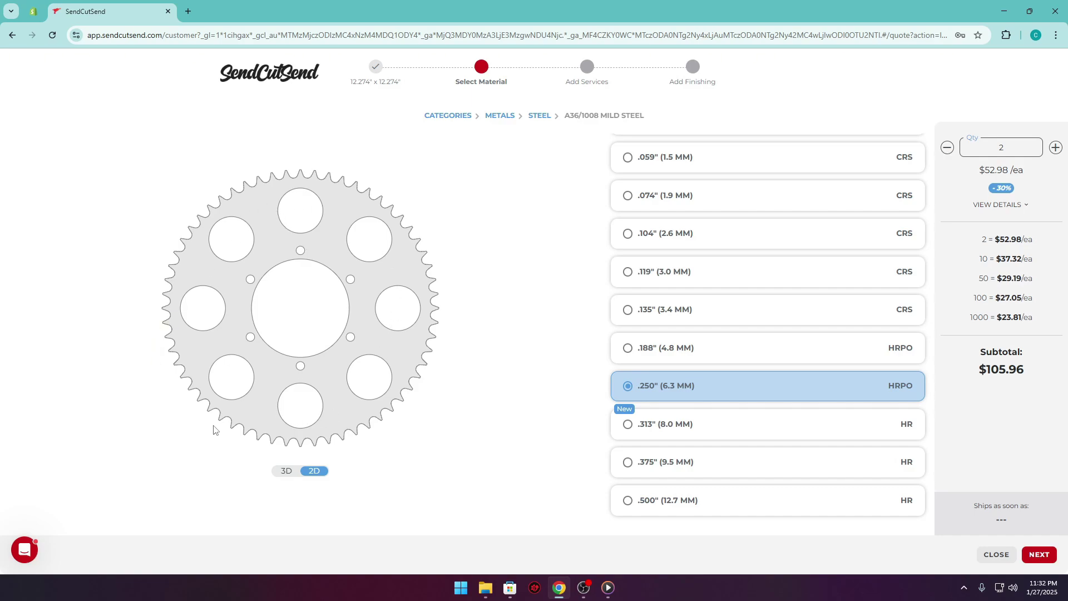
{"action": "left_click_drag", "start_coordinate": [675, 4], "coordinate": [594, 107]}
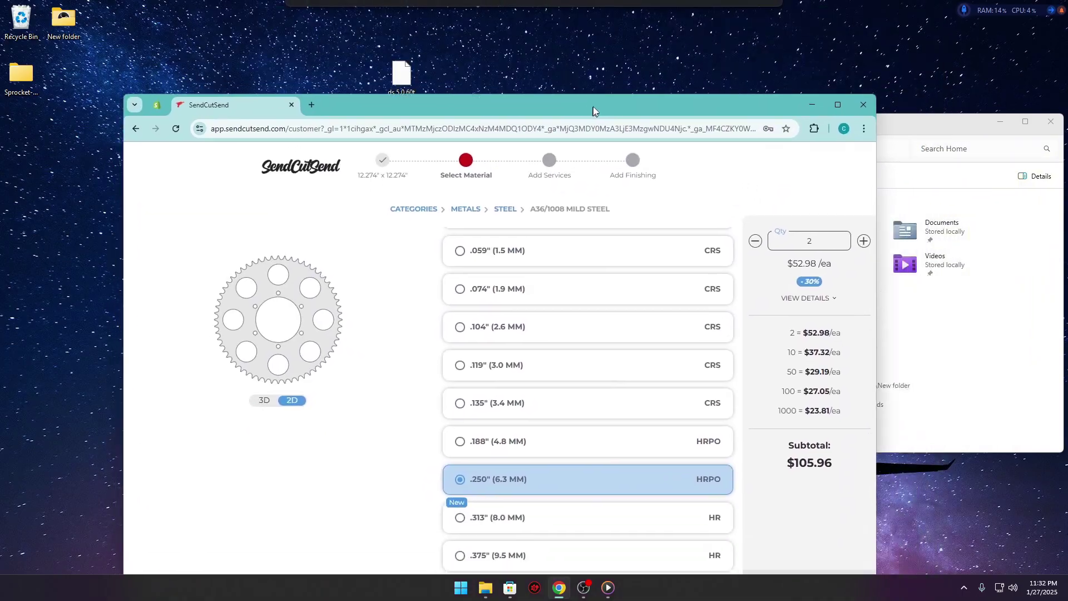